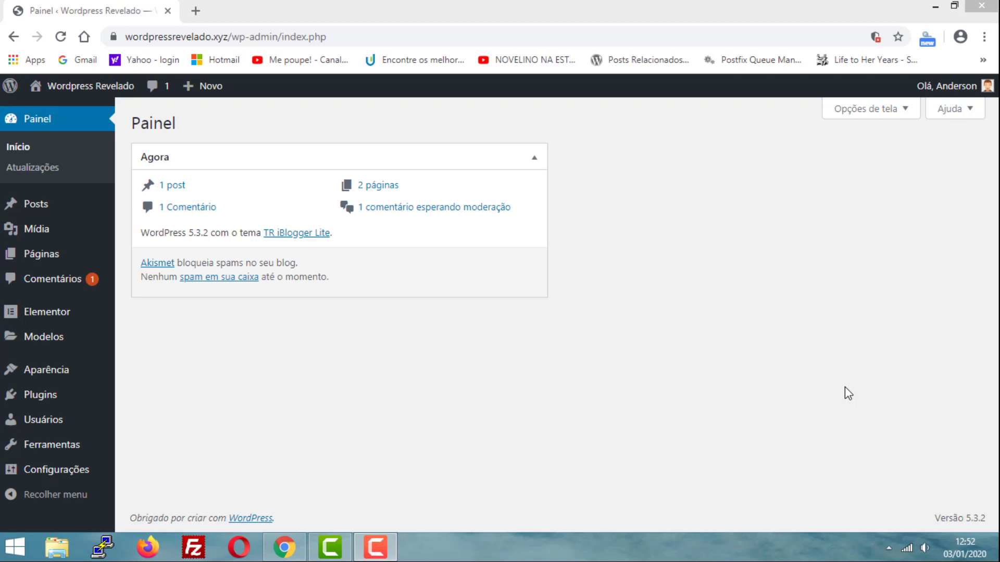
- Open the Uncategorized post category for editing
{"action": "mouse_move", "coordinate": [27, 209]}
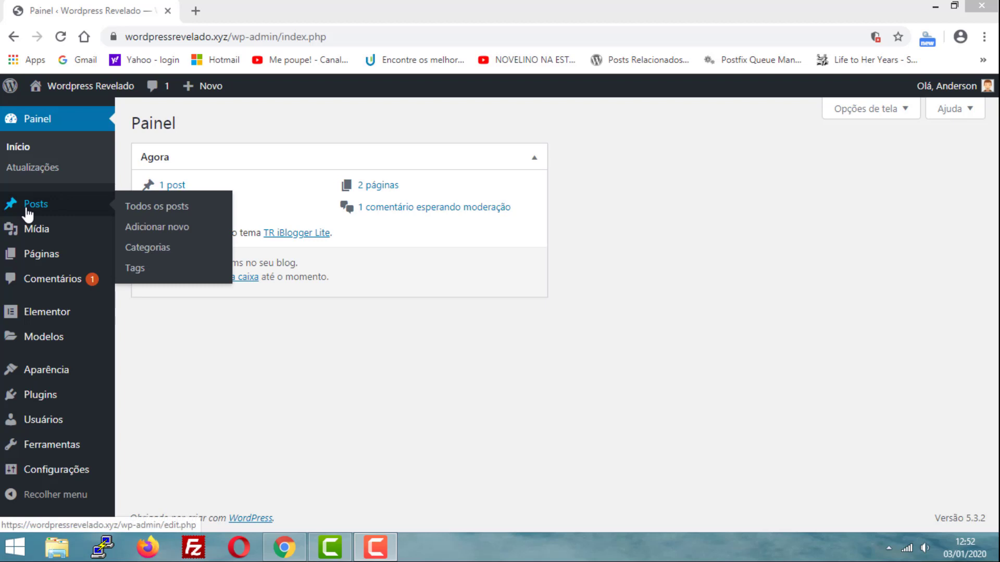
{"action": "left_click", "coordinate": [160, 254]}
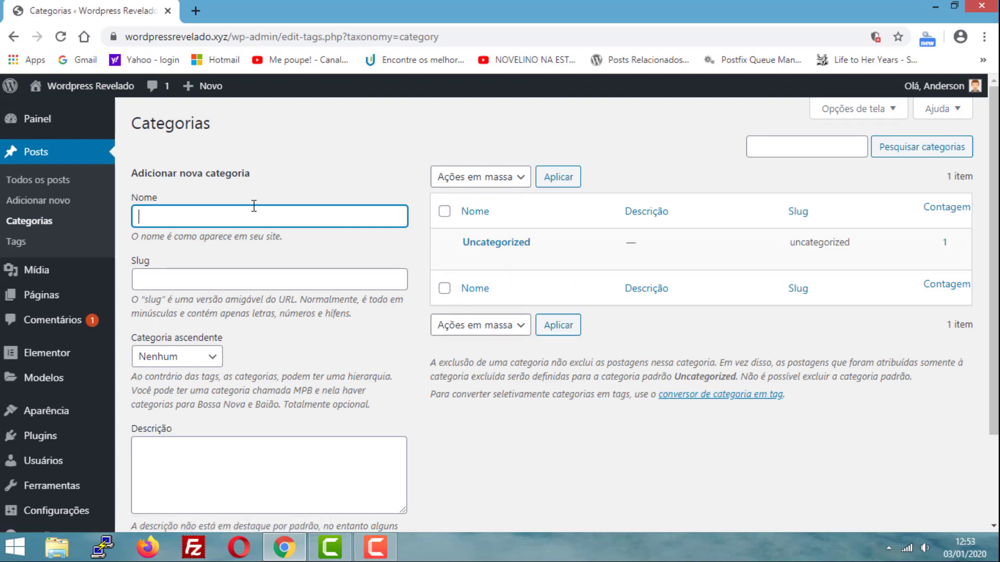
{"action": "left_click_drag", "start_coordinate": [531, 243], "coordinate": [464, 244]}
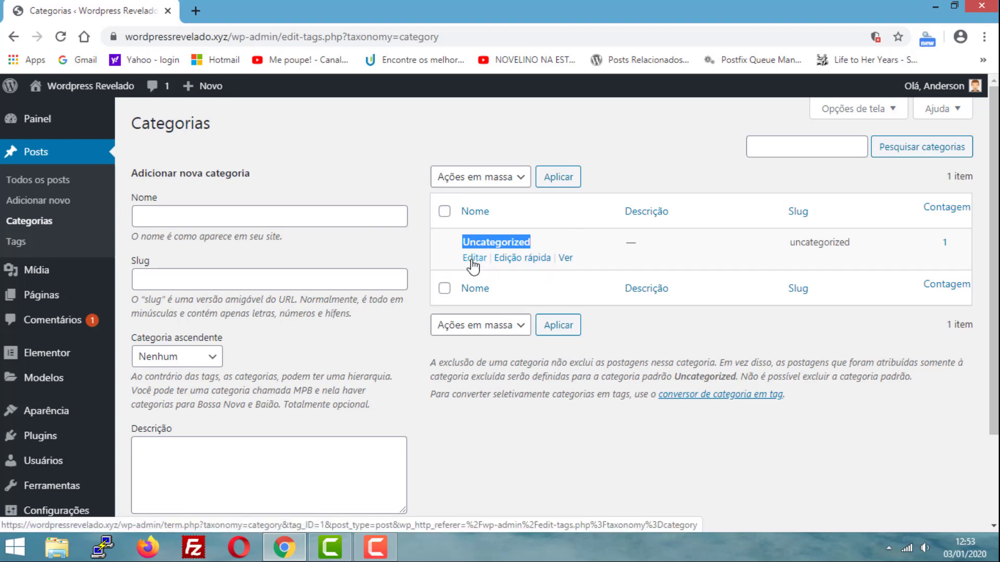
{"action": "left_click", "coordinate": [472, 261]}
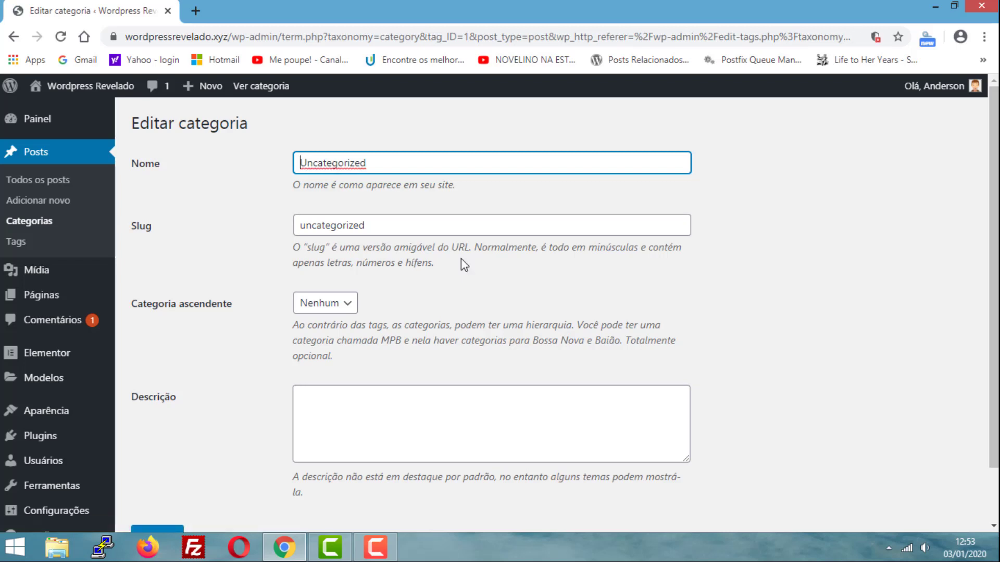
- Rename the category to "Wordpress"
{"action": "left_click_drag", "start_coordinate": [128, 36], "coordinate": [230, 34]}
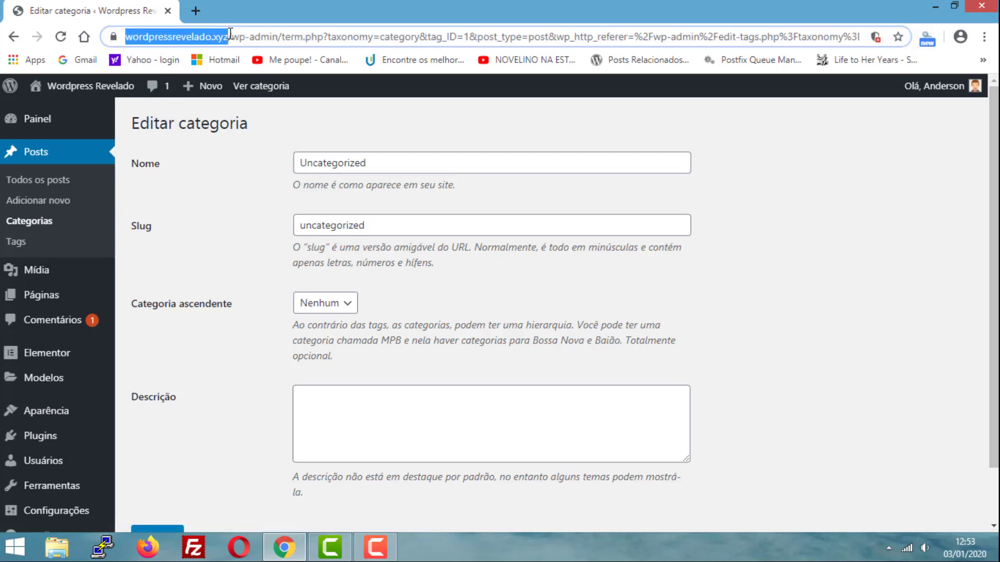
{"action": "left_click", "coordinate": [198, 41]}
{"action": "double_click", "coordinate": [379, 162]}
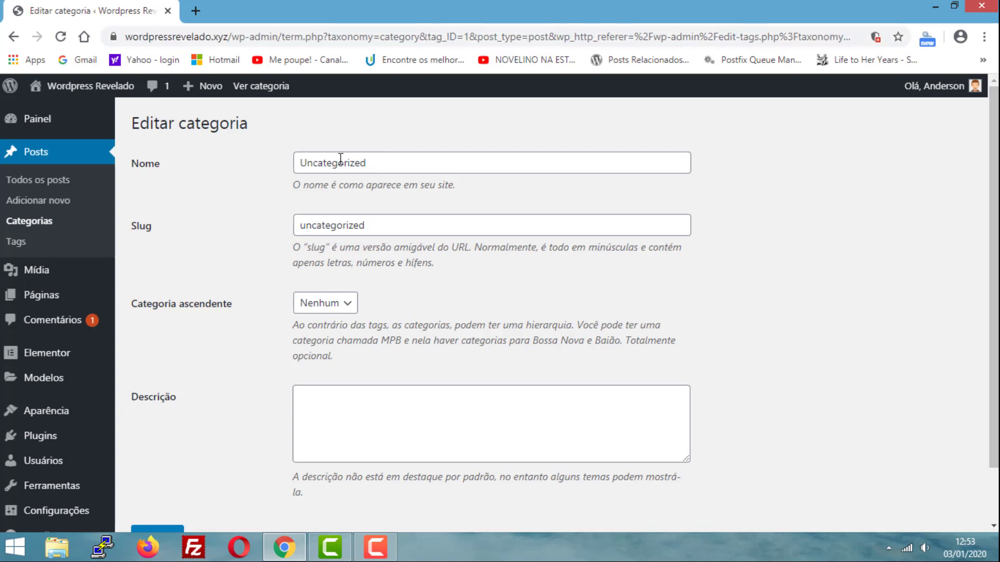
{"action": "key", "text": "BackSpace"}
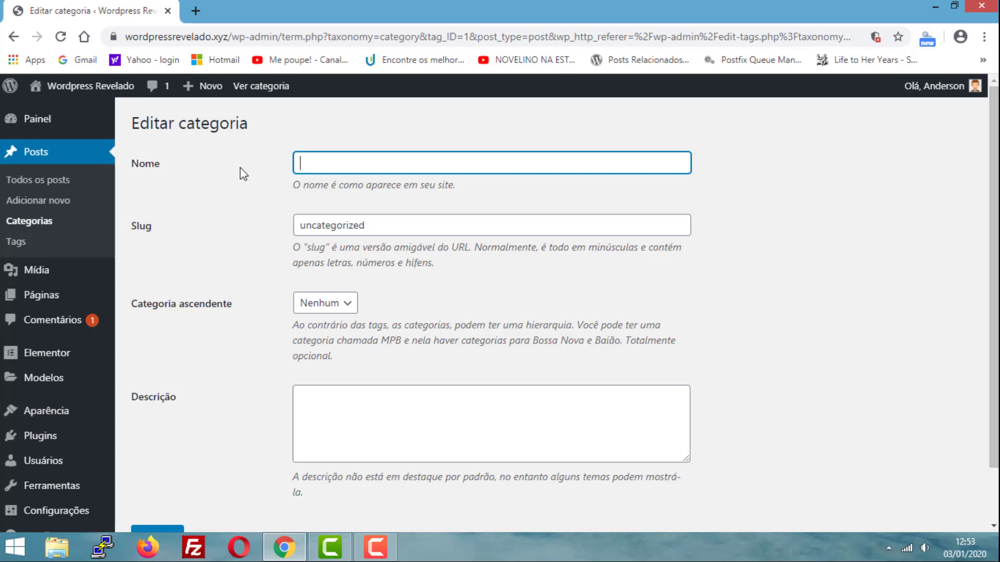
{"action": "type", "text": "Wordpress"}
{"action": "left_click_drag", "start_coordinate": [380, 163], "coordinate": [247, 163]}
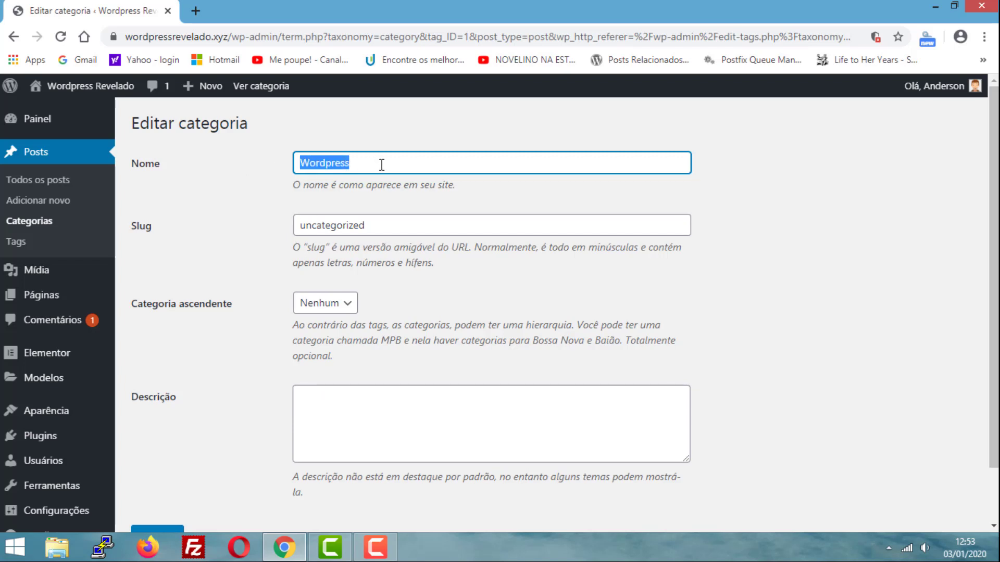
{"action": "left_click", "coordinate": [271, 165]}
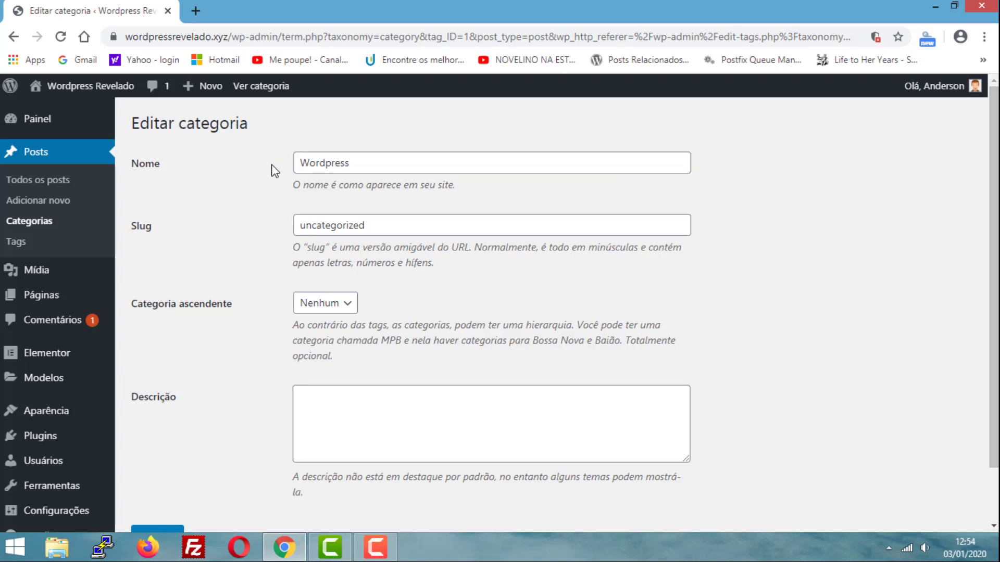
{"action": "left_click_drag", "start_coordinate": [408, 163], "coordinate": [223, 170]}
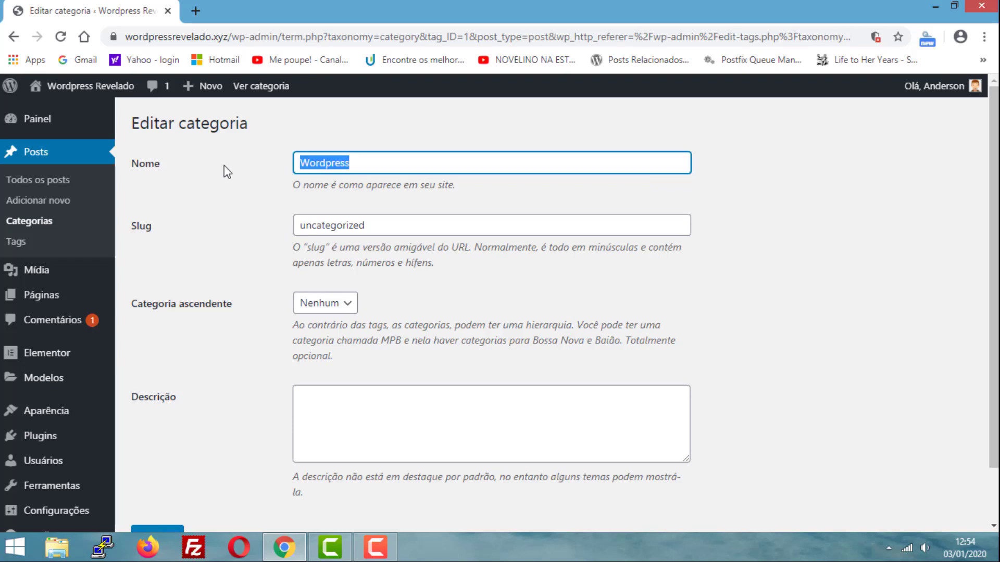
{"action": "left_click", "coordinate": [221, 170]}
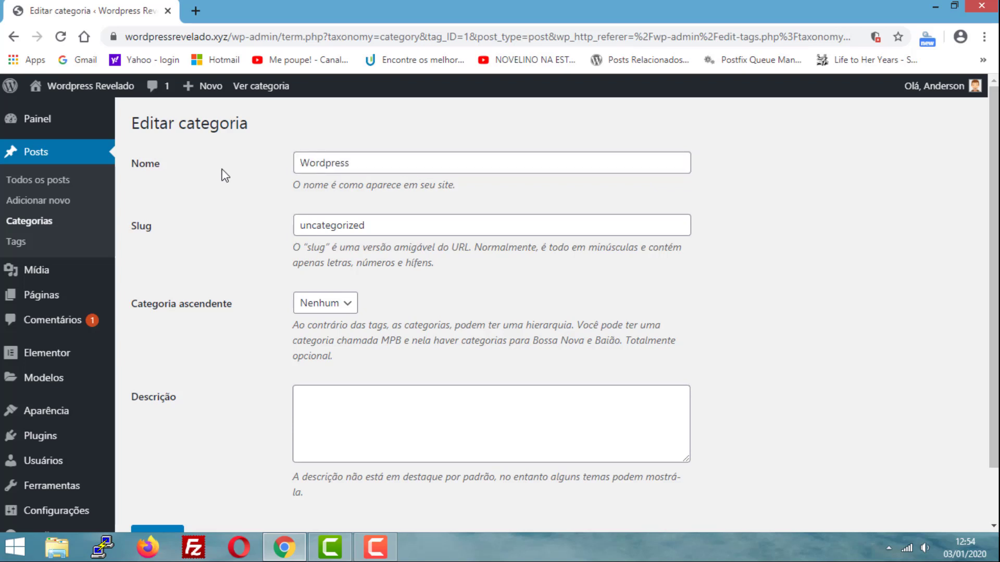
{"action": "left_click_drag", "start_coordinate": [352, 164], "coordinate": [247, 180]}
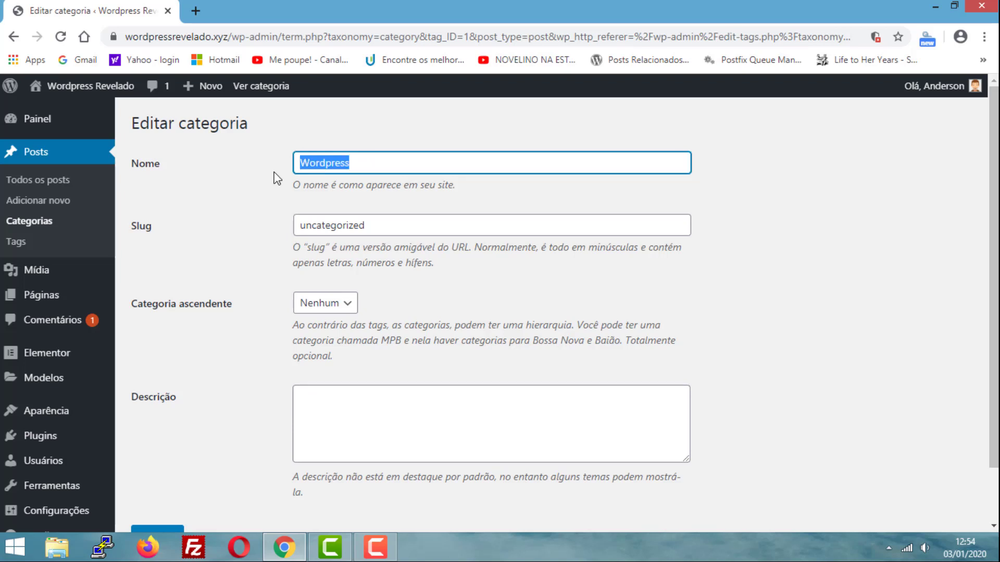
{"action": "left_click", "coordinate": [356, 163]}
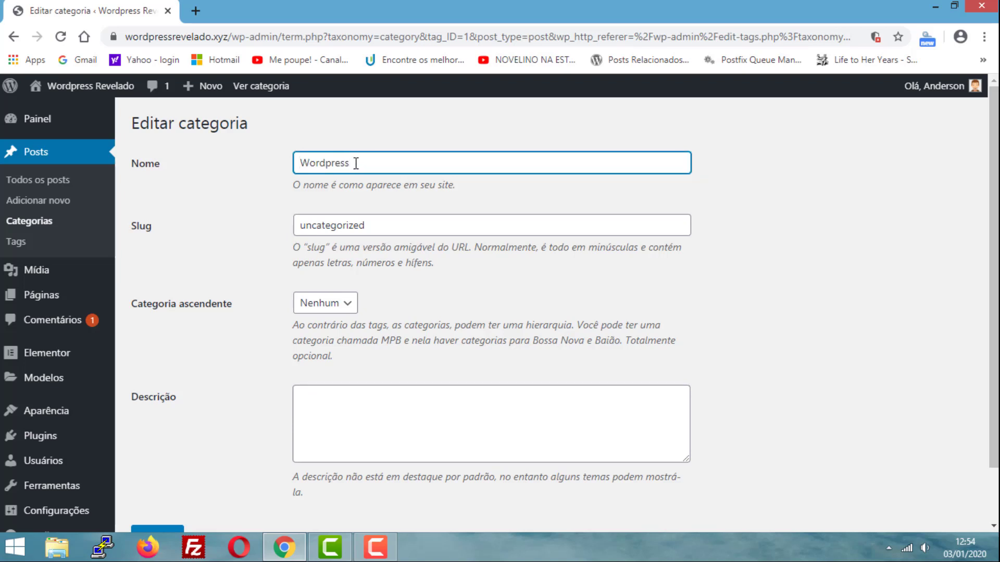
{"action": "left_click_drag", "start_coordinate": [375, 161], "coordinate": [222, 165]}
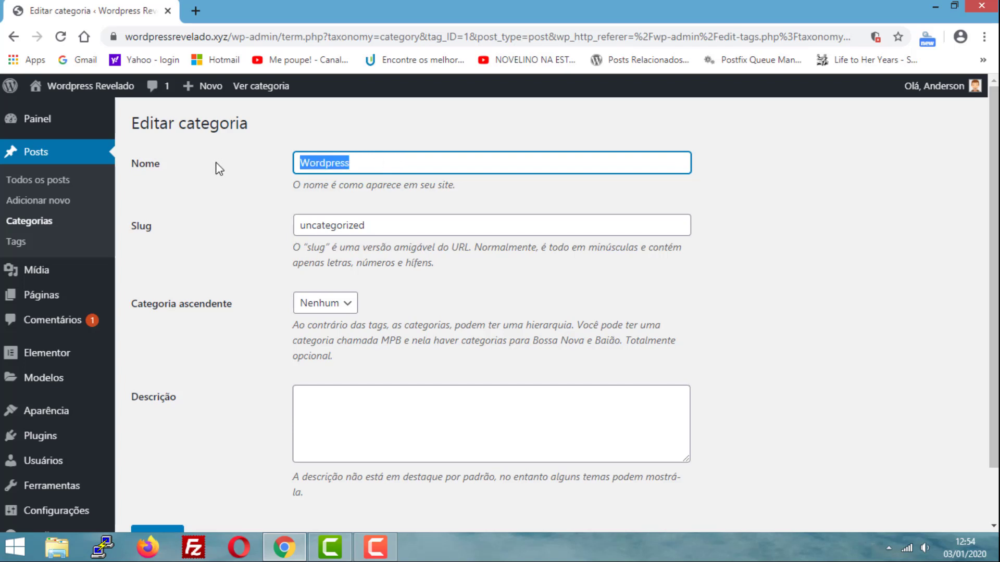
- Set the category's slug to "wordpress"
{"action": "double_click", "coordinate": [347, 220]}
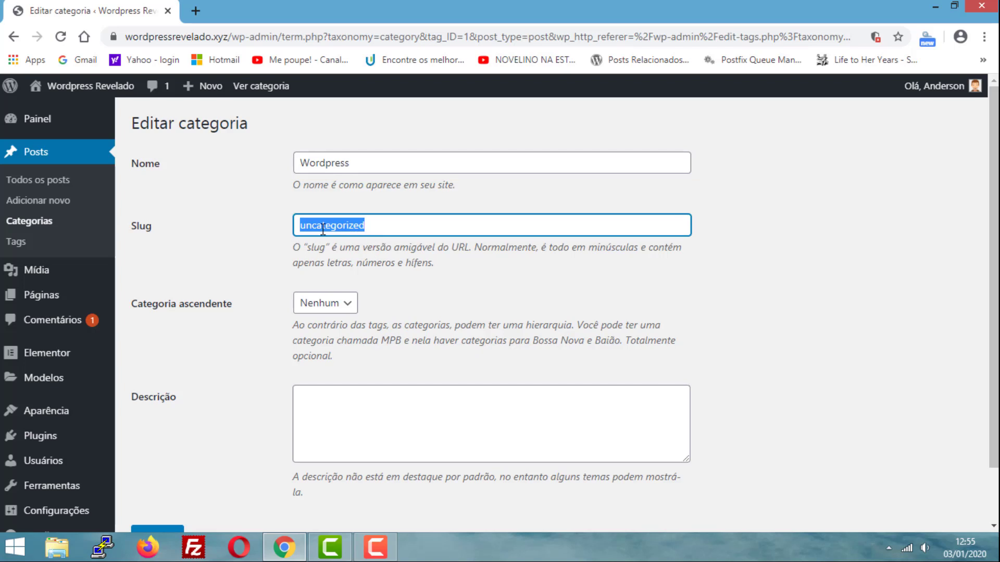
{"action": "type", "text": "wordpress"}
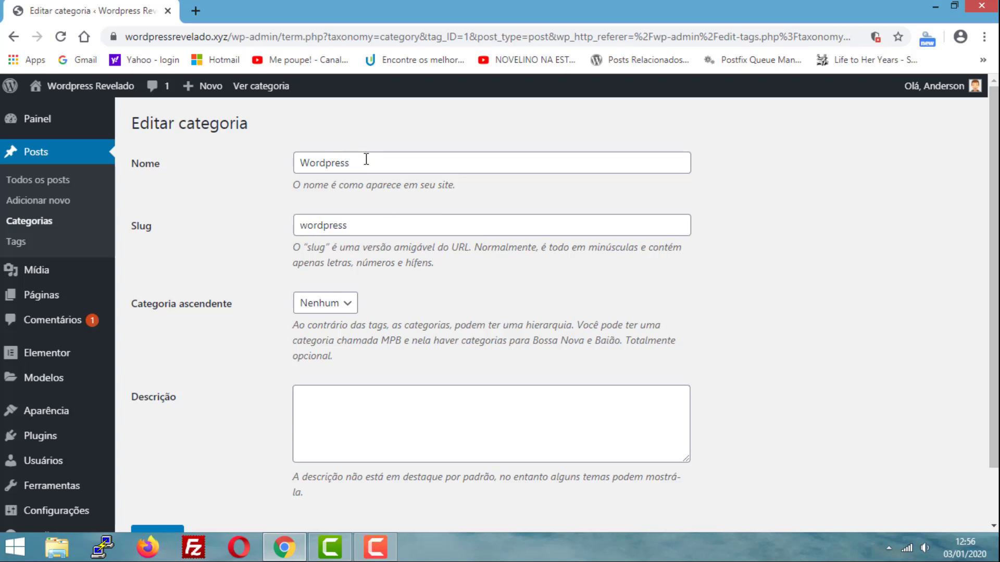
- Prefix the category's slug with "dicas-" so it reads "dicas-wordpress"
{"action": "left_click", "coordinate": [318, 225]}
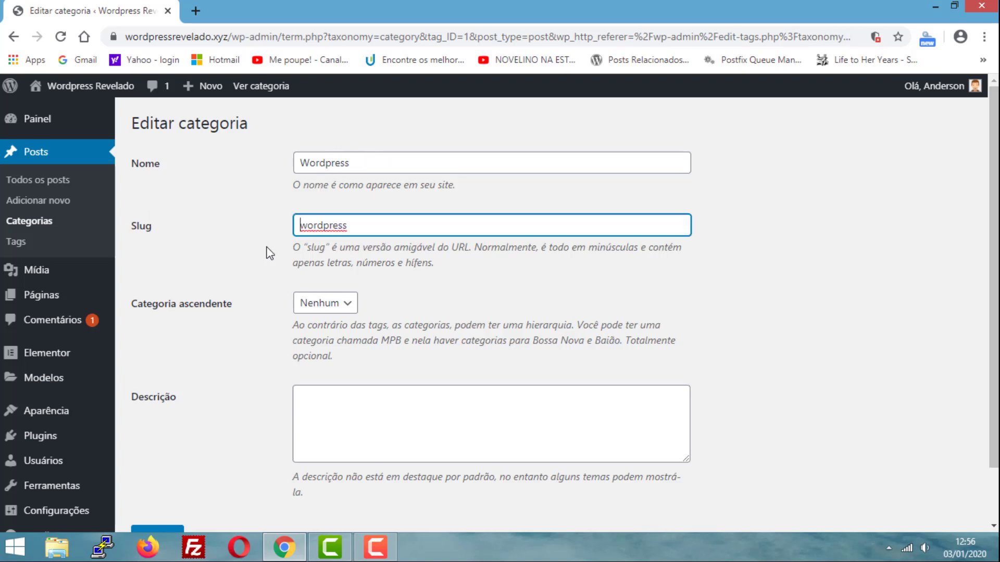
{"action": "key", "text": "Home"}
{"action": "type", "text": "dicas-"}
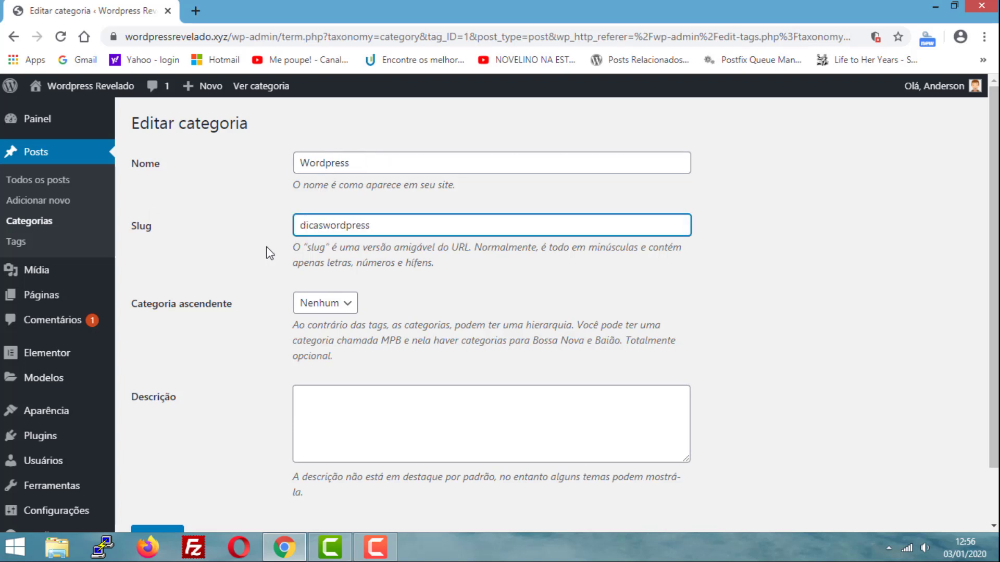
{"action": "left_click", "coordinate": [216, 241]}
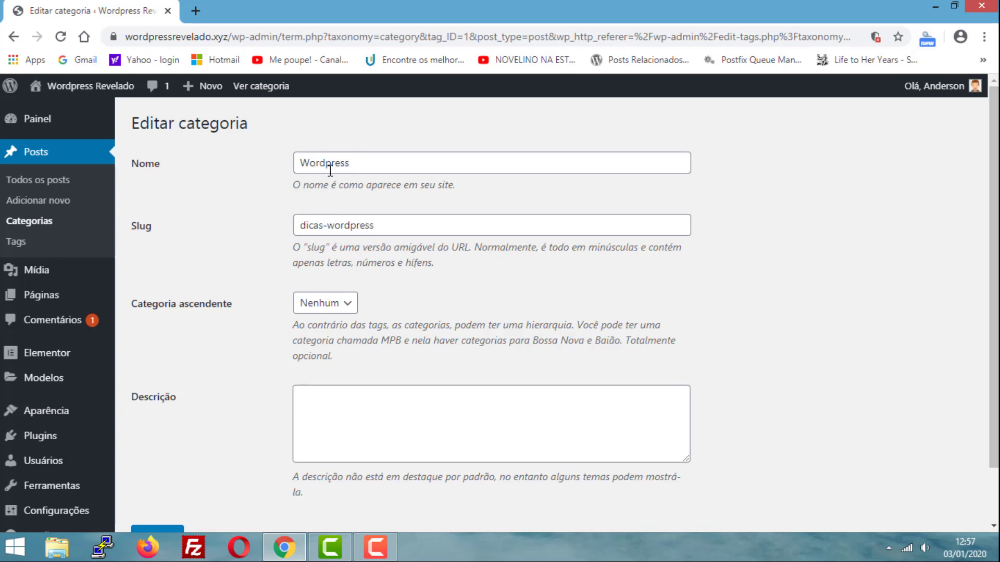
- Remove the "dicas-" prefix from the category's slug
{"action": "left_click", "coordinate": [329, 223]}
{"action": "key", "text": "BackSpace"}
{"action": "key", "text": "BackSpace"}
{"action": "key", "text": "BackSpace"}
{"action": "key", "text": "BackSpace"}
{"action": "key", "text": "BackSpace"}
{"action": "key", "text": "BackSpace"}
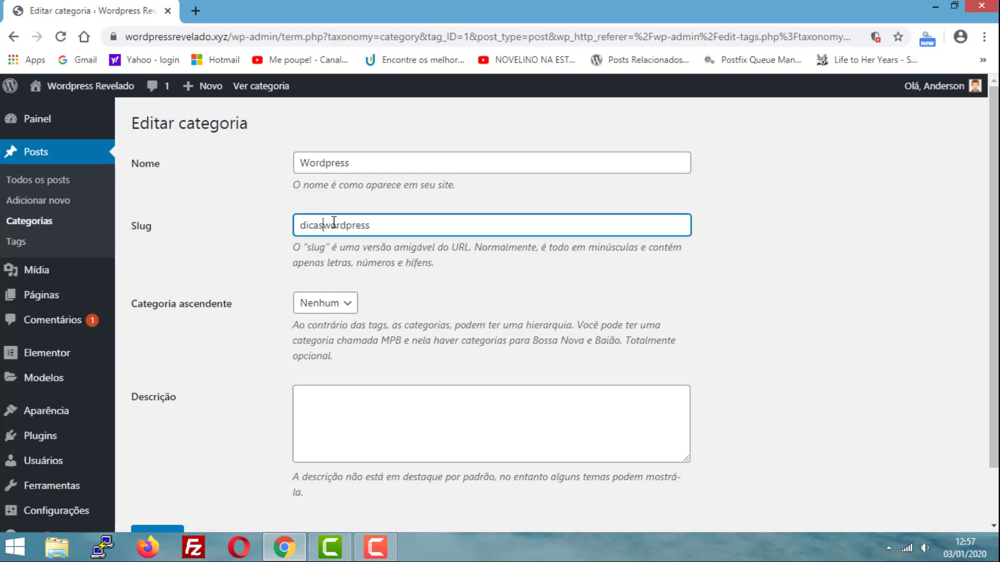
{"action": "left_click", "coordinate": [266, 247]}
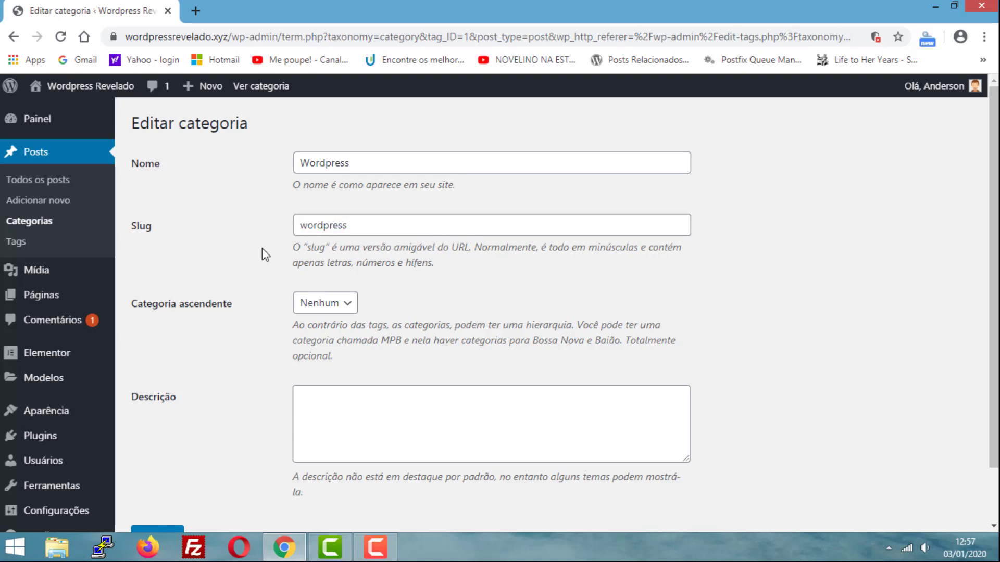
- Enter "Informações e dicas sobre Wordpress." as the category's description
{"action": "scroll", "coordinate": [264, 243], "scroll_direction": "down", "scroll_amount": 2}
{"action": "key", "text": "Tab"}
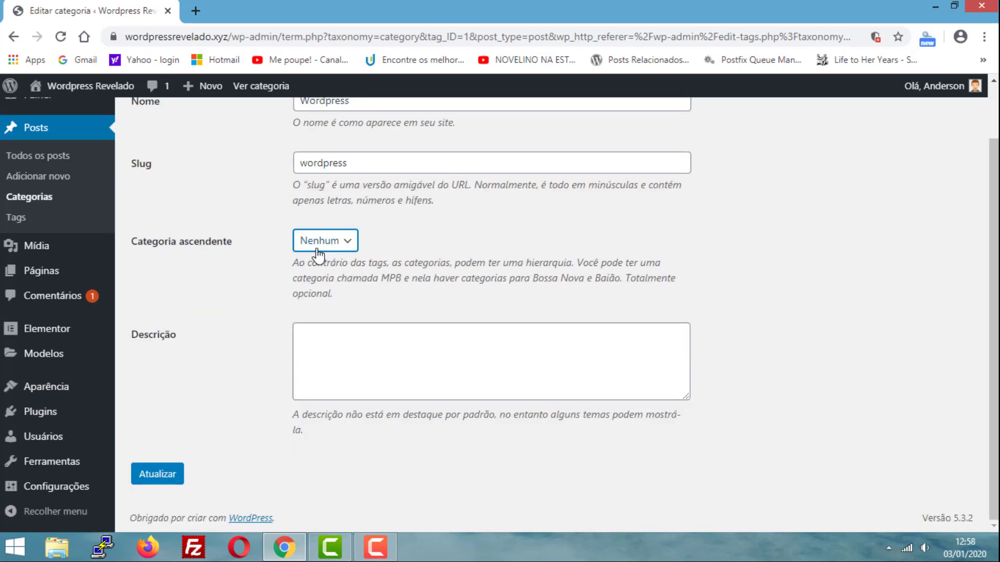
{"action": "left_click", "coordinate": [342, 336]}
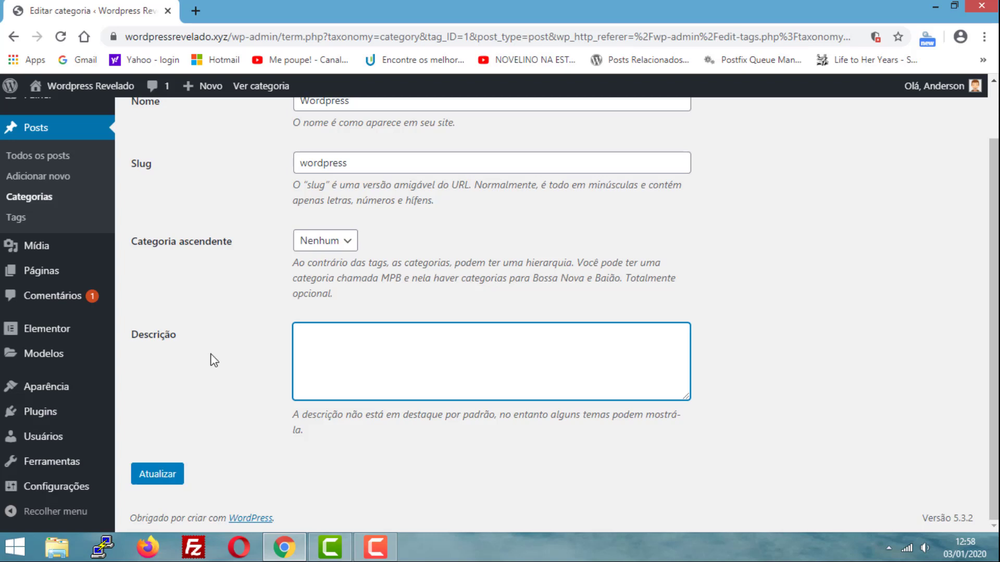
{"action": "scroll", "coordinate": [475, 192], "scroll_direction": "up", "scroll_amount": 1}
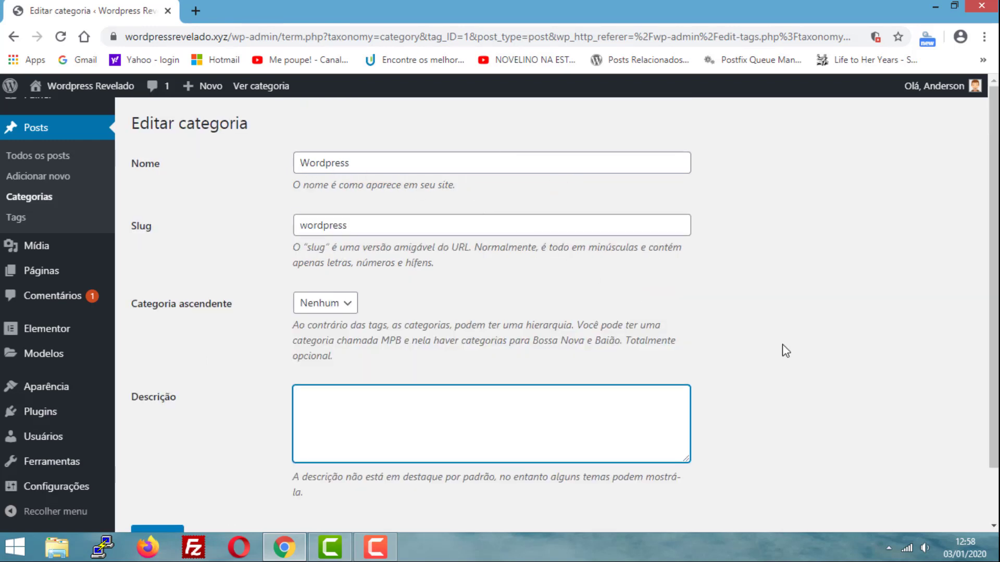
{"action": "type", "text": "Informações e dicas sobre Wordpress."}
{"action": "left_click", "coordinate": [274, 396]}
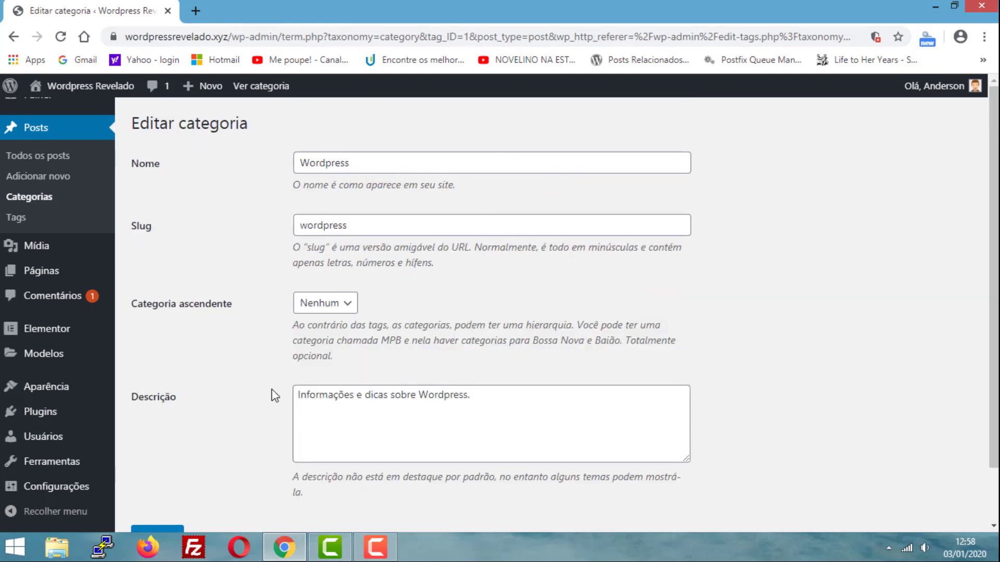
- Review the edited category's name and description
{"action": "scroll", "coordinate": [499, 400], "scroll_direction": "down", "scroll_amount": 1}
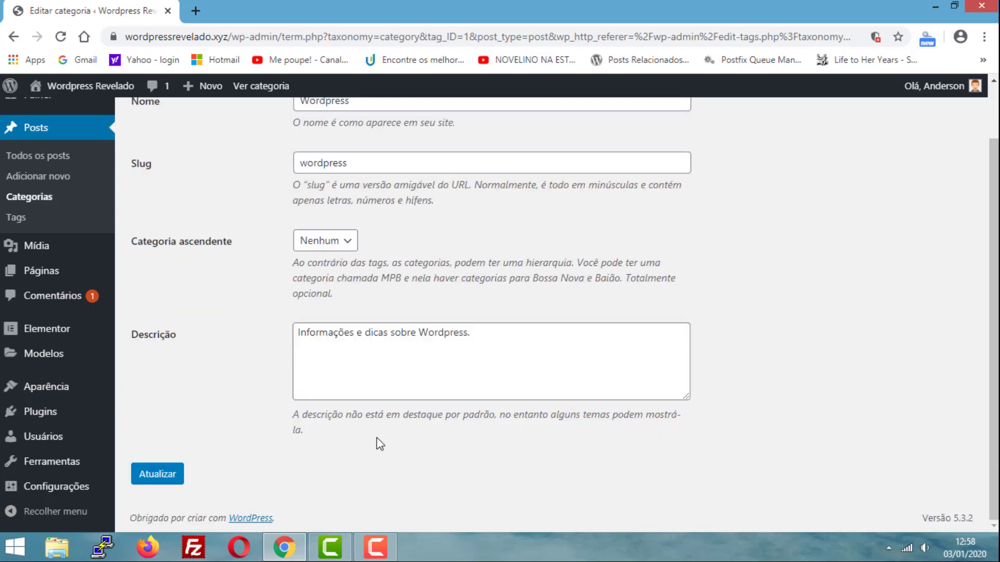
{"action": "scroll", "coordinate": [289, 438], "scroll_direction": "up", "scroll_amount": 1}
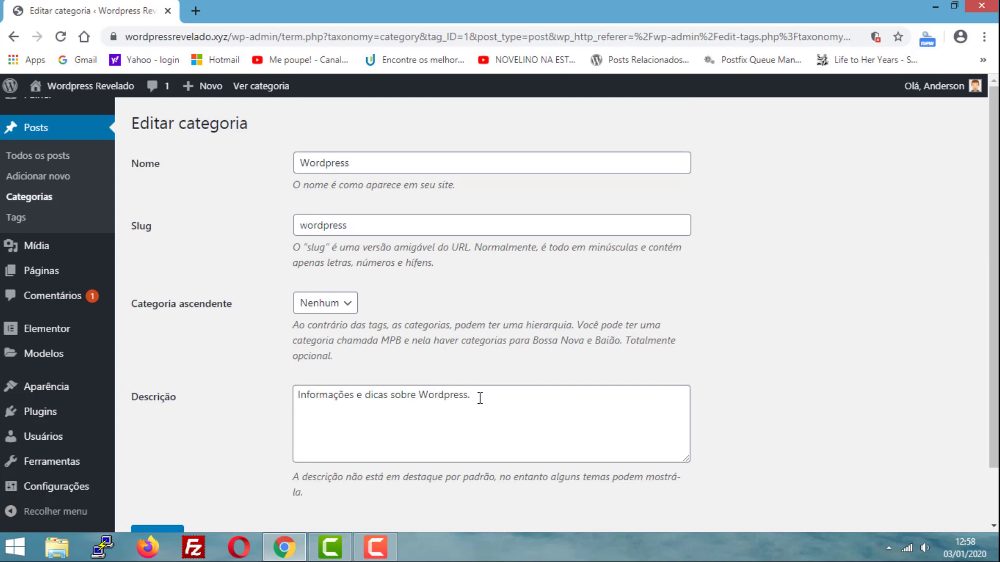
{"action": "left_click_drag", "start_coordinate": [475, 397], "coordinate": [255, 406]}
{"action": "double_click", "coordinate": [324, 163]}
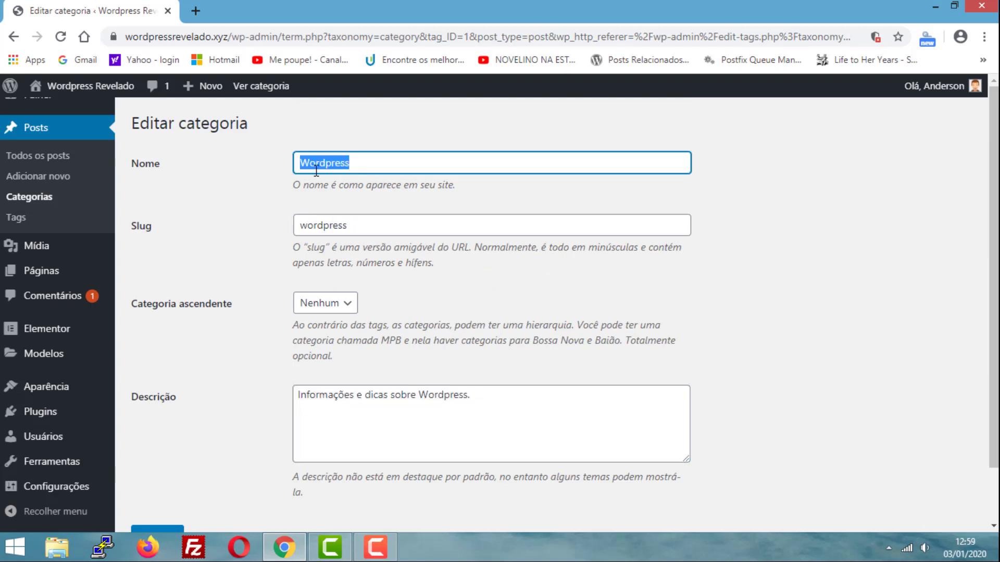
{"action": "left_click", "coordinate": [249, 170]}
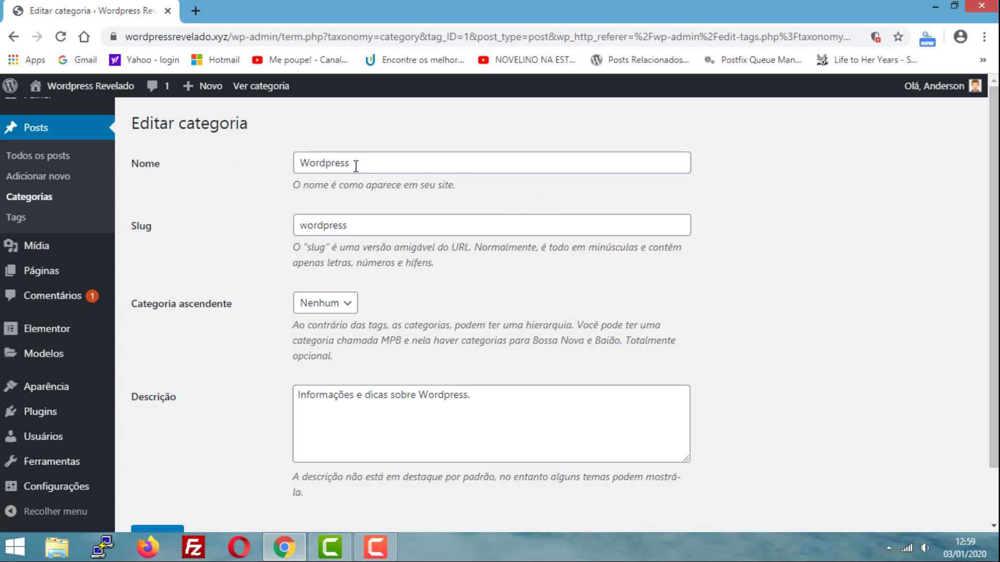
{"action": "left_click_drag", "start_coordinate": [355, 164], "coordinate": [198, 165]}
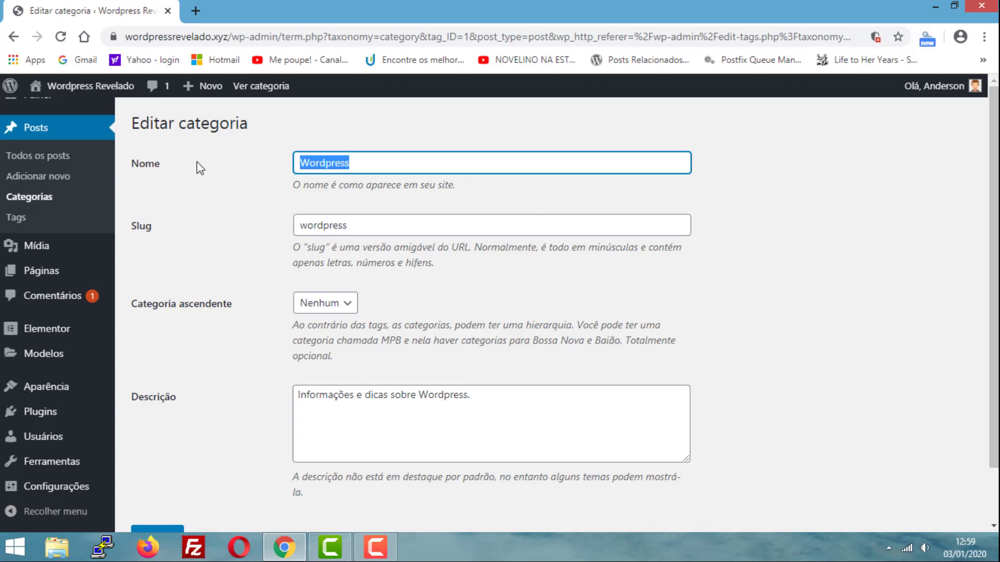
{"action": "left_click", "coordinate": [246, 170]}
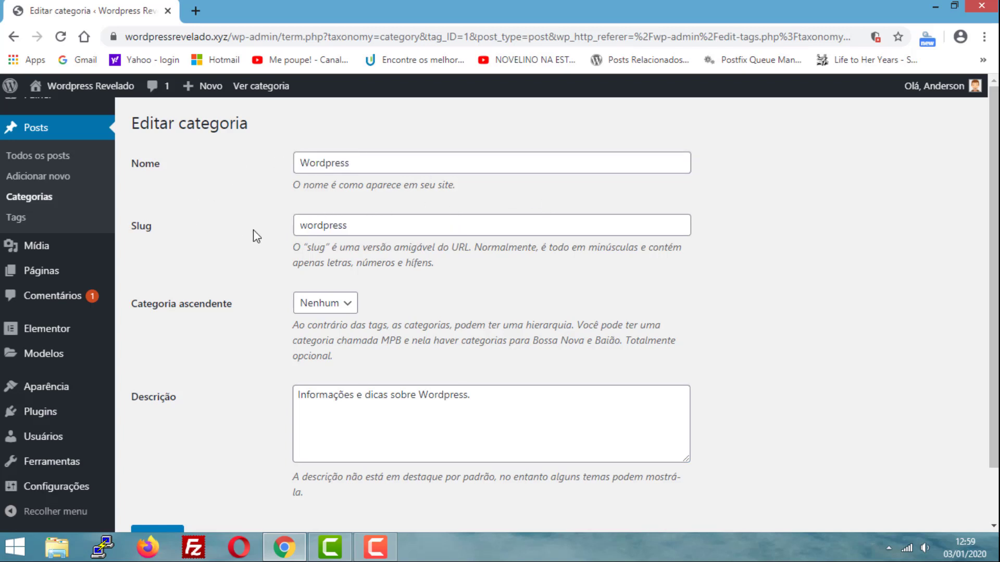
- Save the changes to the Wordpress category
{"action": "scroll", "coordinate": [220, 395], "scroll_direction": "down", "scroll_amount": 1}
{"action": "scroll", "coordinate": [232, 354], "scroll_direction": "up", "scroll_amount": 1}
{"action": "scroll", "coordinate": [264, 272], "scroll_direction": "down", "scroll_amount": 1}
{"action": "scroll", "coordinate": [312, 229], "scroll_direction": "up", "scroll_amount": 1}
{"action": "scroll", "coordinate": [302, 263], "scroll_direction": "down", "scroll_amount": 1}
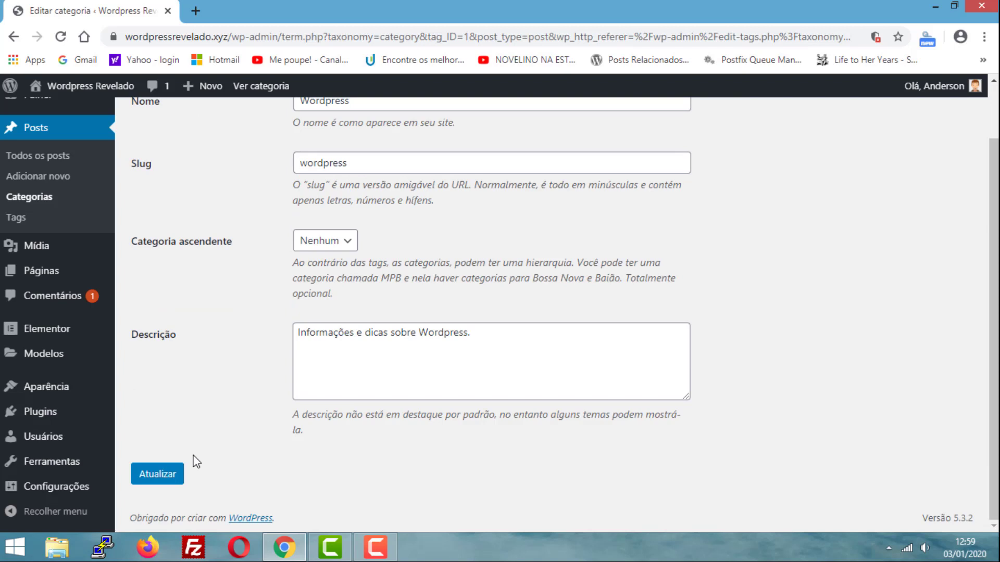
{"action": "left_click", "coordinate": [173, 478]}
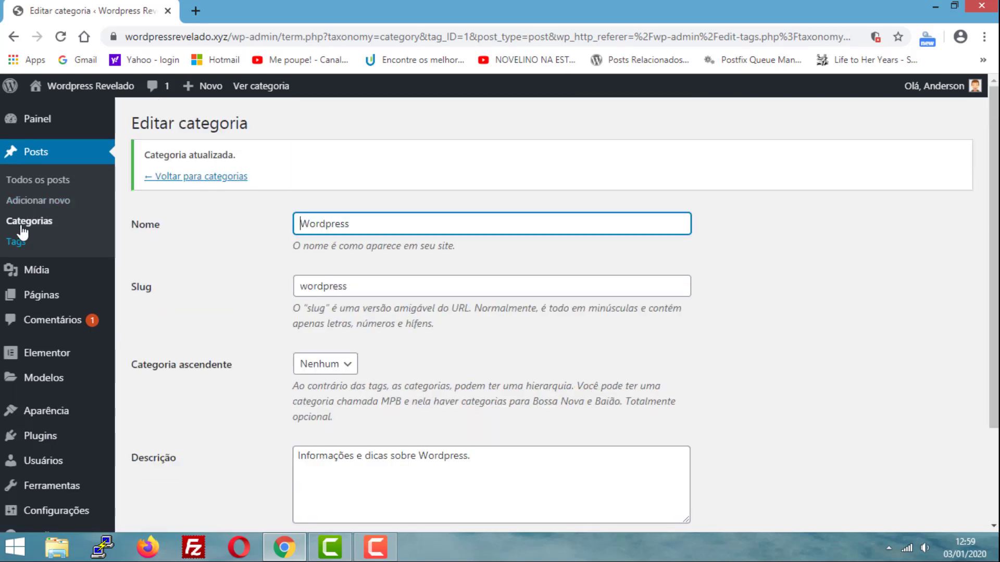
- Return to the categories list and name the new category "Hospedagem de Blogs"
{"action": "left_click", "coordinate": [21, 225]}
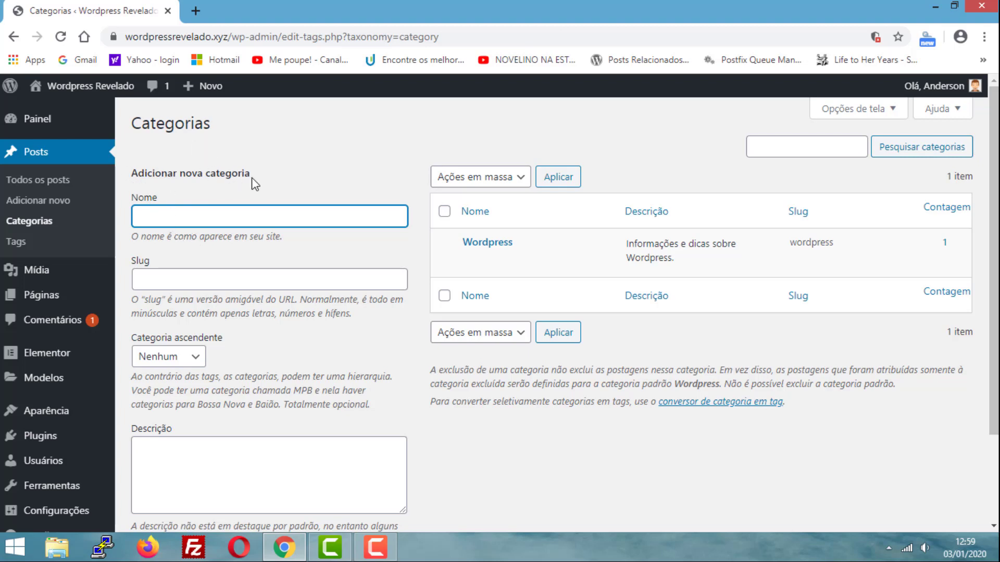
{"action": "left_click_drag", "start_coordinate": [255, 178], "coordinate": [128, 175]}
{"action": "left_click", "coordinate": [149, 219]}
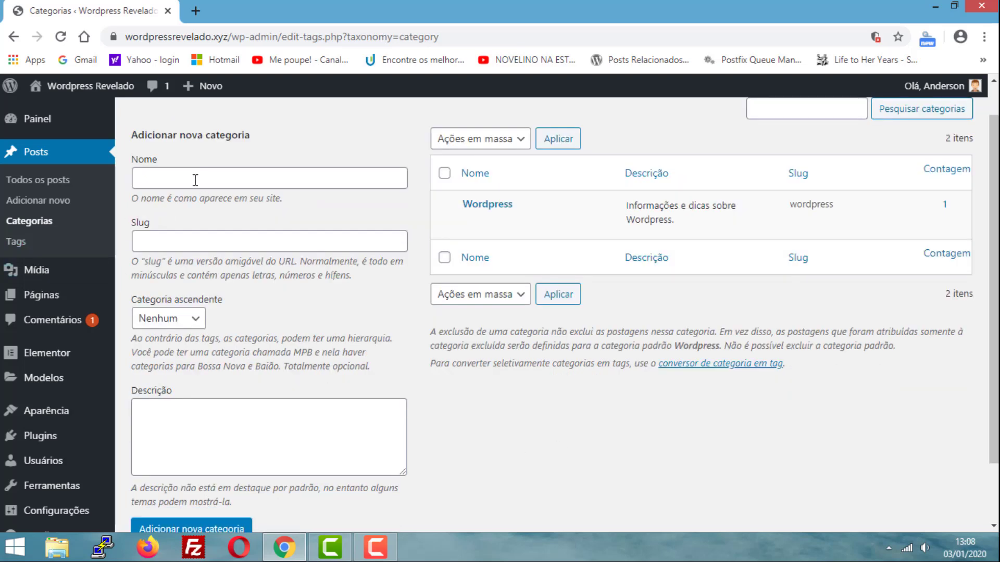
{"action": "left_click", "coordinate": [195, 181]}
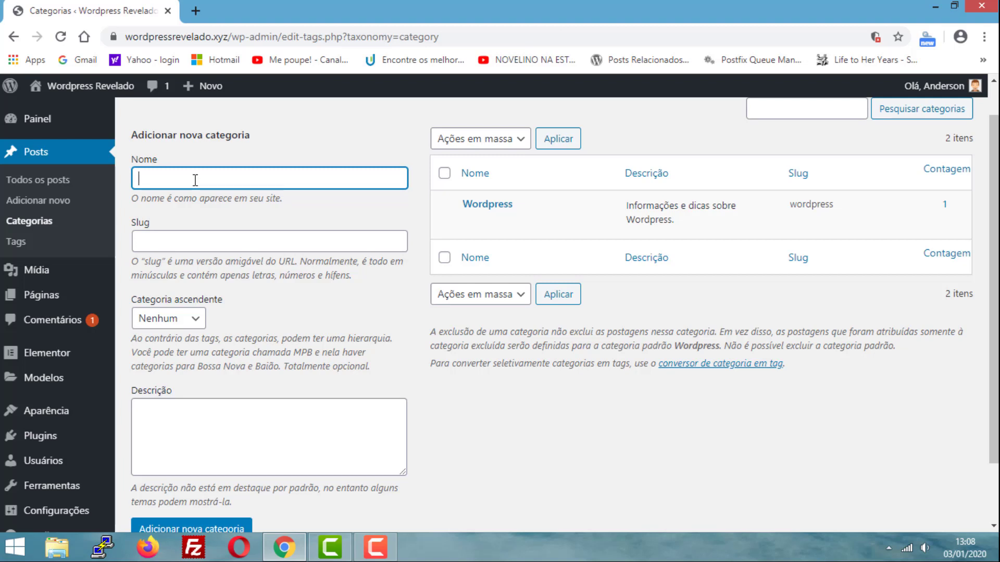
{"action": "type", "text": "Hospedagem de Blogs"}
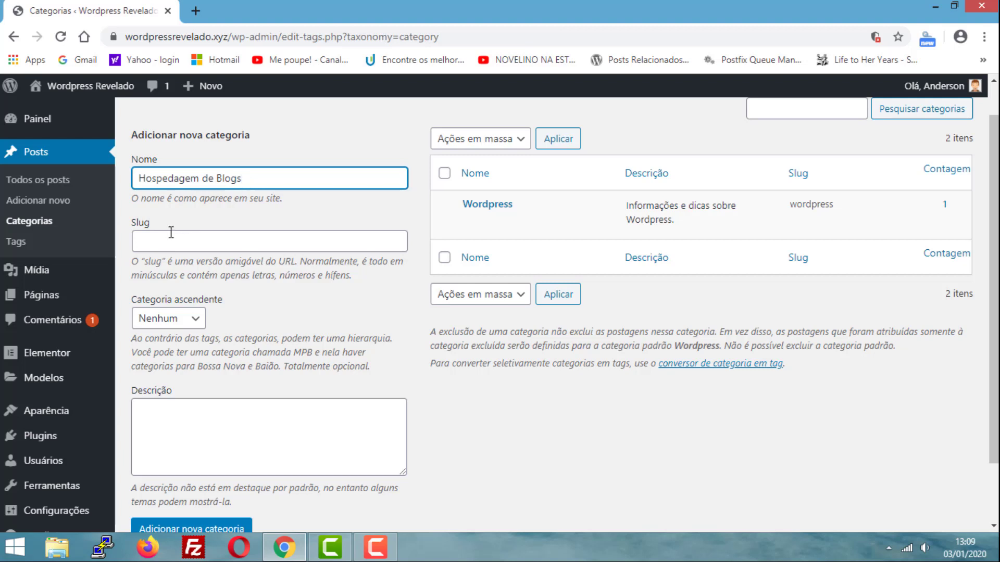
- Enter "hospedagem-blogs" as the new category's slug, omitting the preposition "de" from the name
{"action": "left_click", "coordinate": [153, 244]}
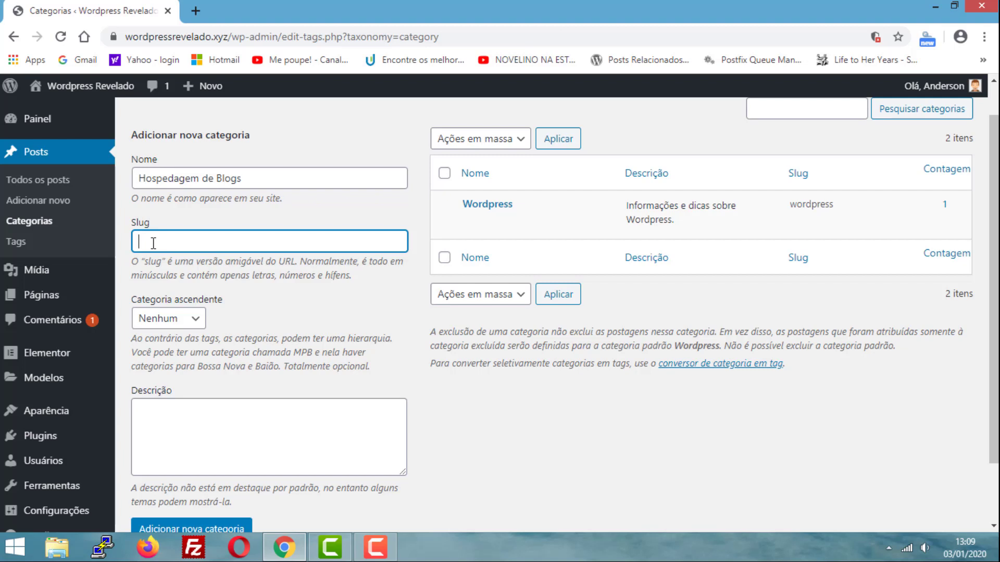
{"action": "type", "text": "hospedagem-blogs"}
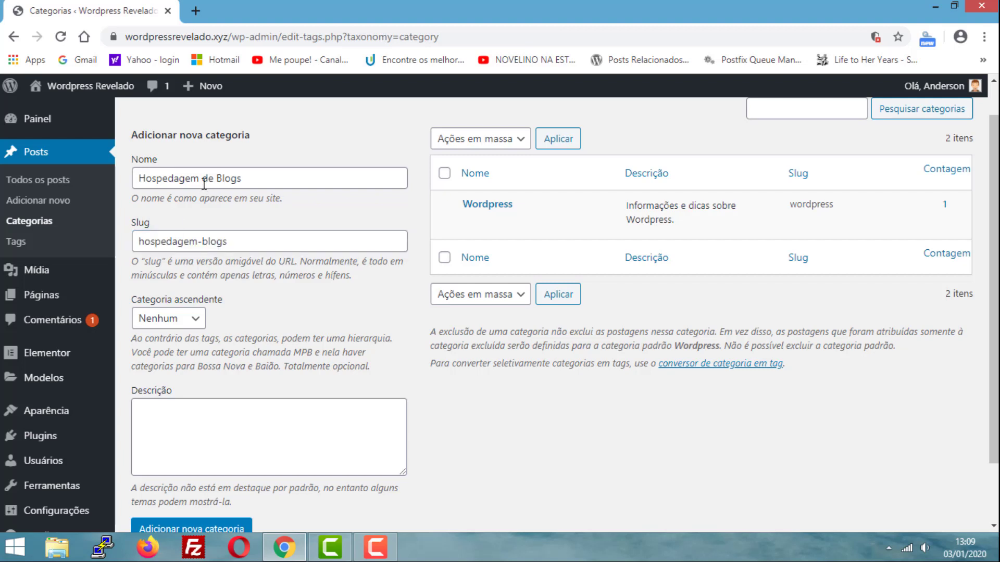
{"action": "double_click", "coordinate": [208, 179]}
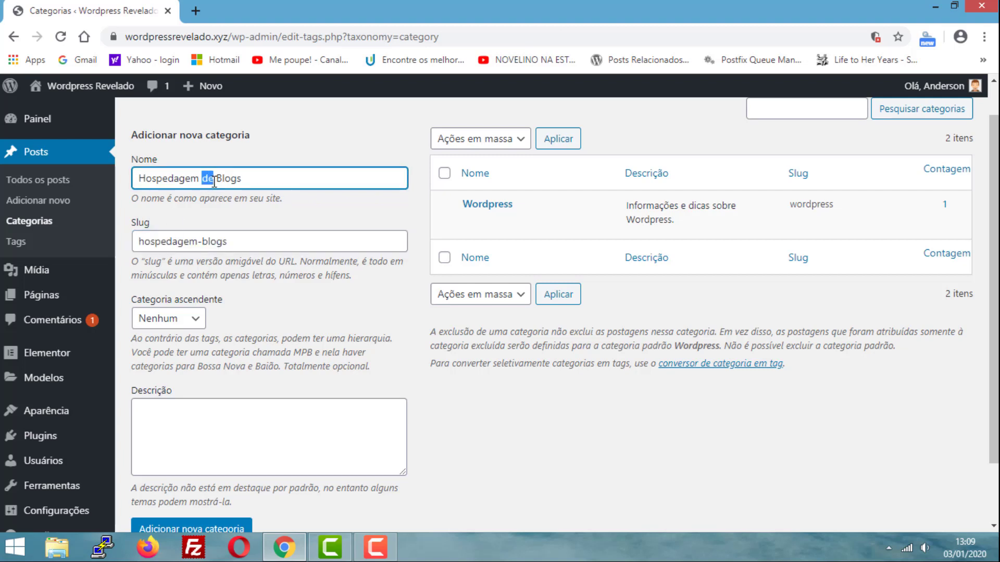
{"action": "left_click", "coordinate": [203, 215]}
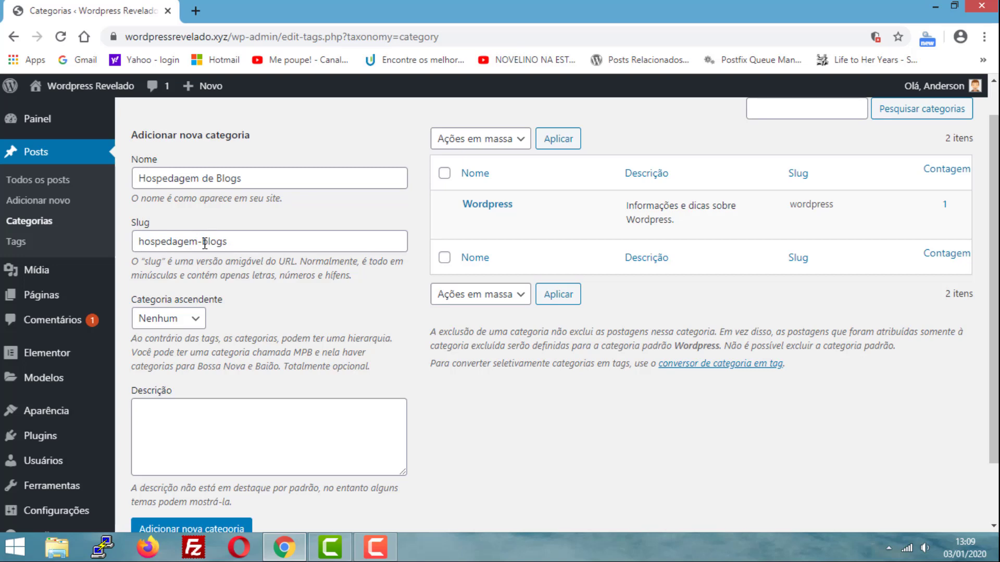
{"action": "scroll", "coordinate": [265, 257], "scroll_direction": "down", "scroll_amount": 1}
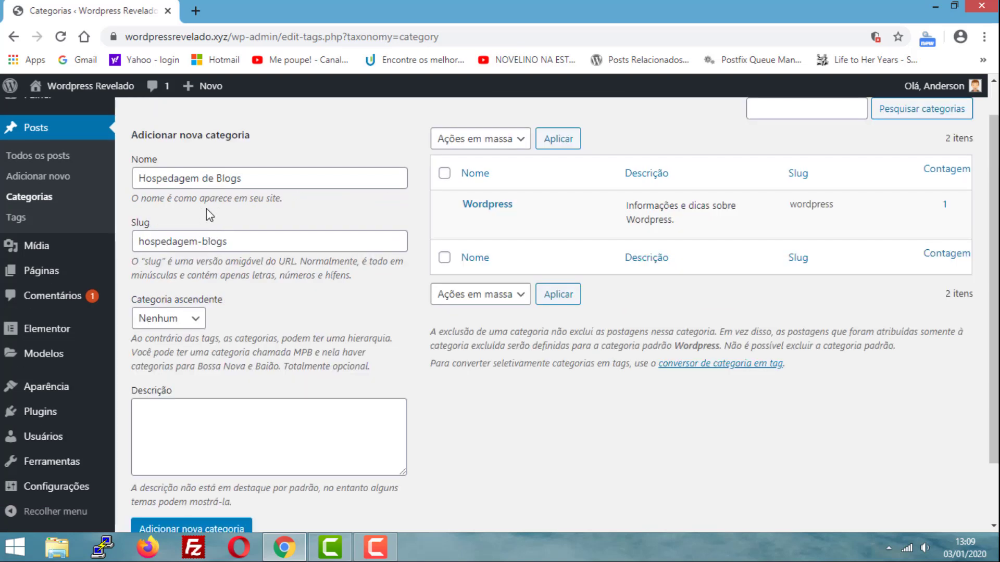
- Set the parent category to Wordpress and add the new Hospedagem de Blogs category
{"action": "triple_click", "coordinate": [181, 175]}
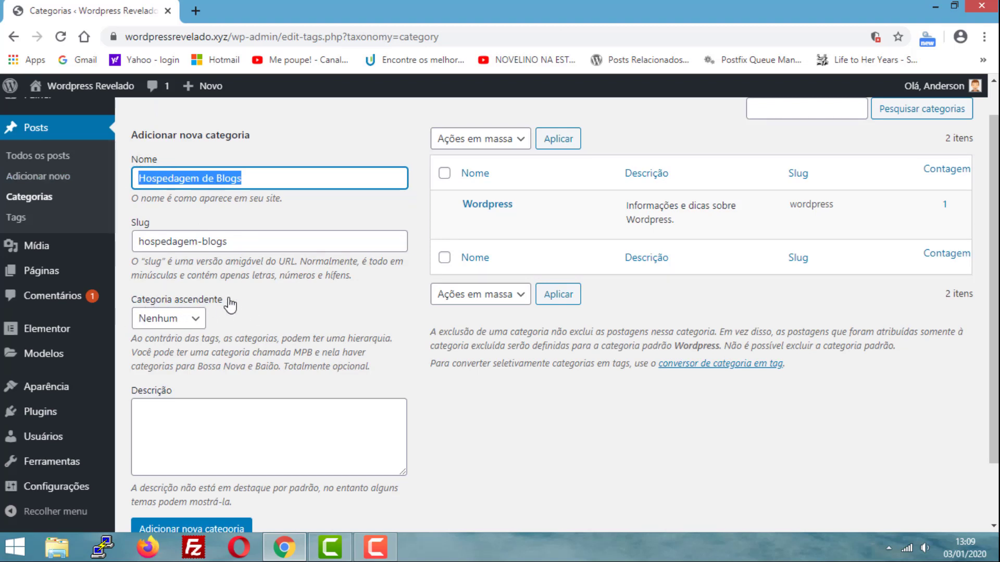
{"action": "left_click", "coordinate": [197, 321]}
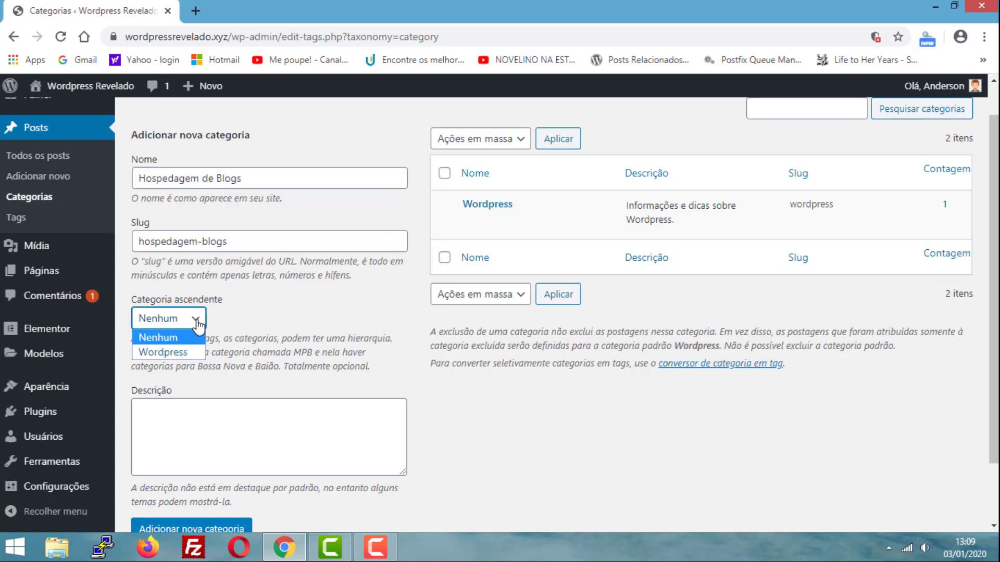
{"action": "left_click", "coordinate": [177, 353]}
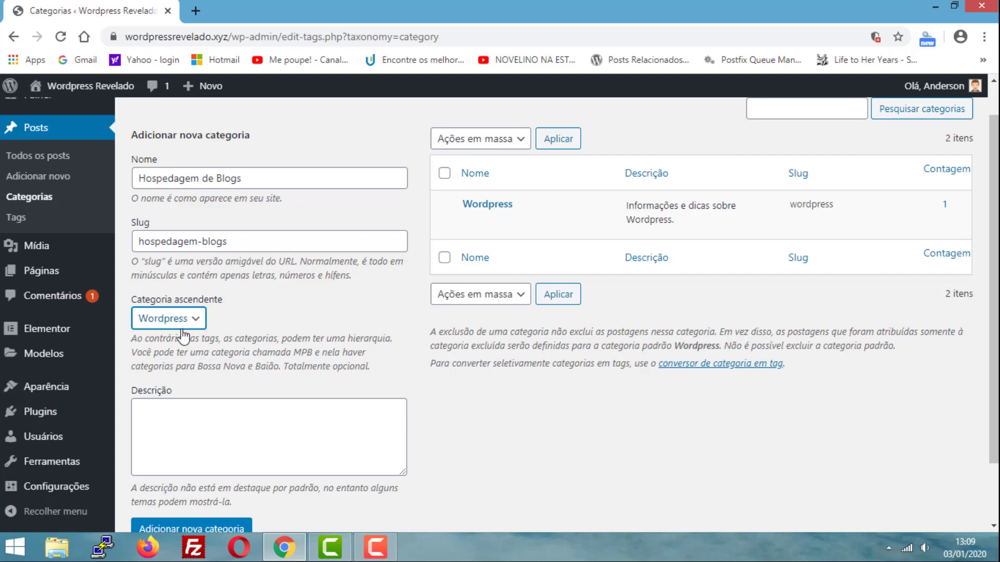
{"action": "scroll", "coordinate": [257, 257], "scroll_direction": "down", "scroll_amount": 2}
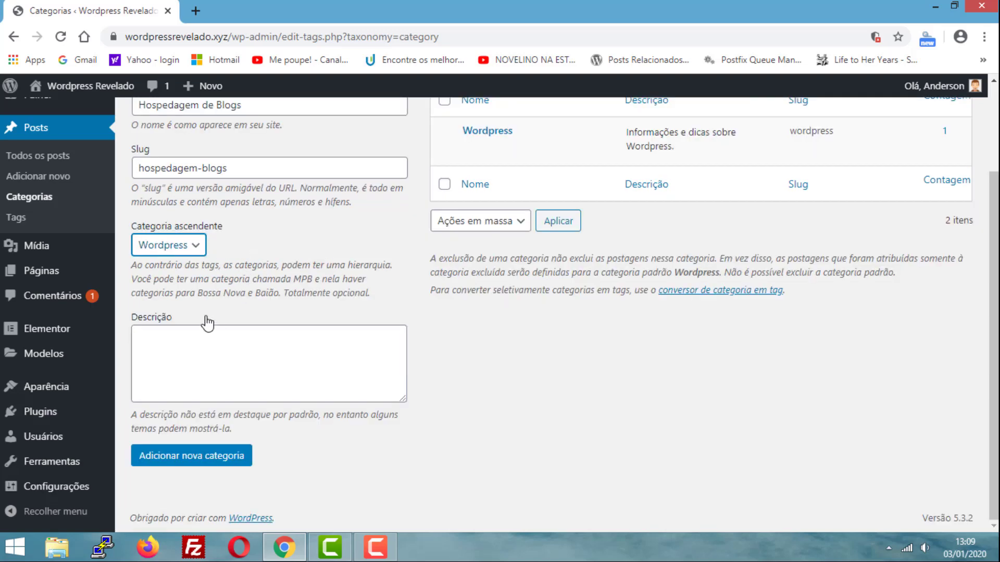
{"action": "left_click", "coordinate": [177, 463]}
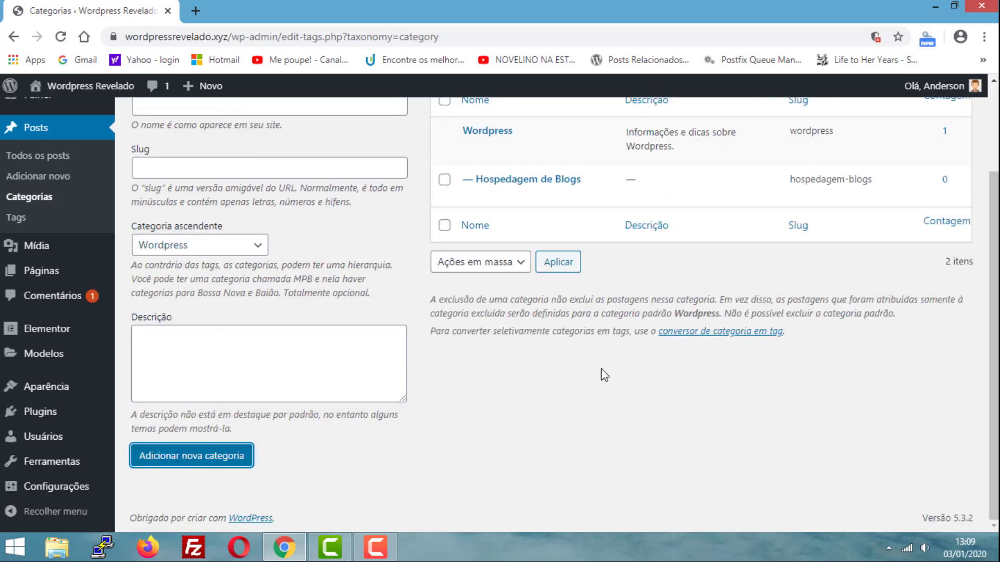
- Open the Hospedagem de Blogs category for editing and set its parent category to Nenhum
{"action": "scroll", "coordinate": [598, 369], "scroll_direction": "up", "scroll_amount": 3}
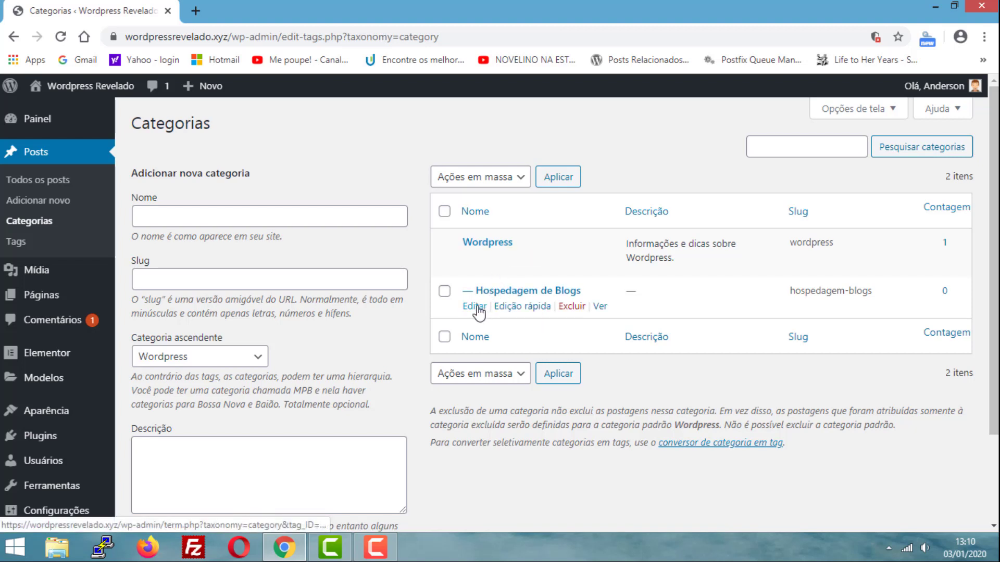
{"action": "left_click", "coordinate": [476, 308]}
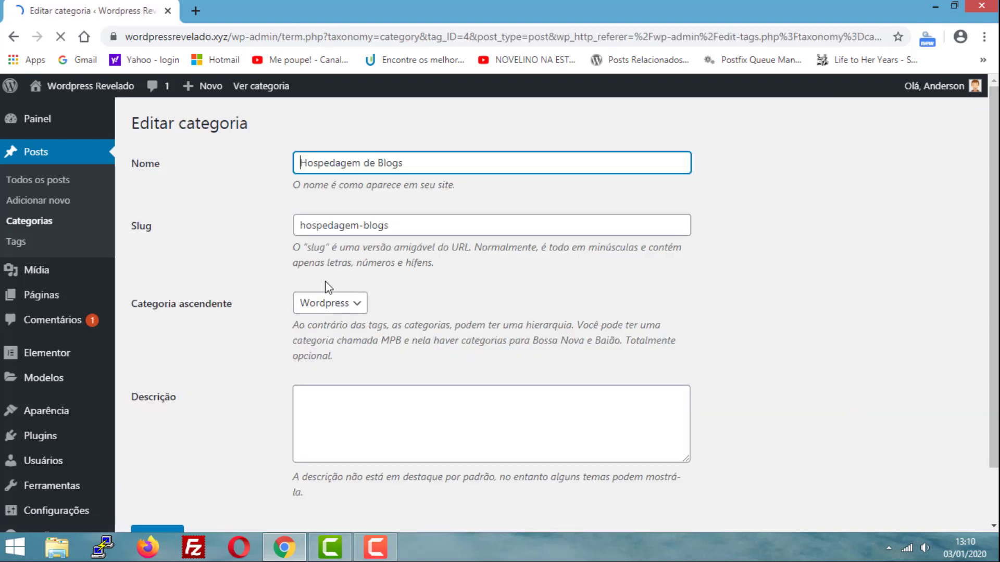
{"action": "left_click", "coordinate": [350, 305]}
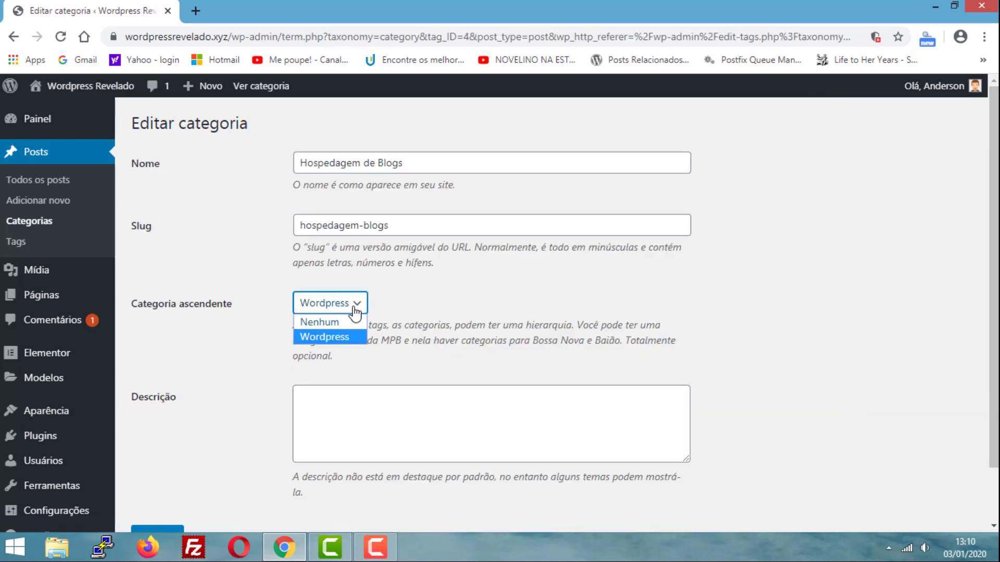
{"action": "left_click", "coordinate": [324, 322]}
- Enter "Dicas sobre hospedagem de blogs." as the category's description and save the changes
{"action": "scroll", "coordinate": [335, 336], "scroll_direction": "down", "scroll_amount": 1}
{"action": "left_click", "coordinate": [335, 338]}
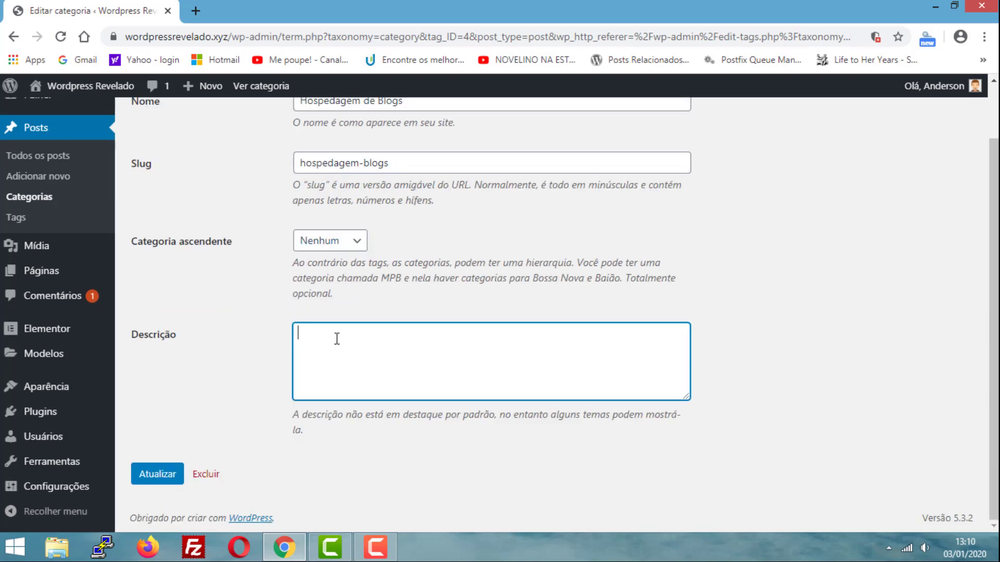
{"action": "scroll", "coordinate": [453, 370], "scroll_direction": "up", "scroll_amount": 1}
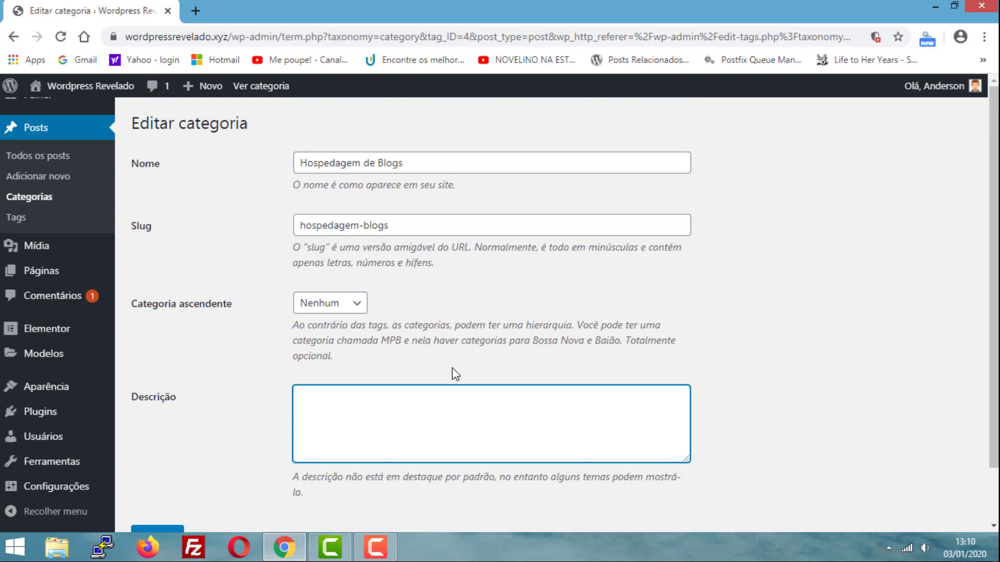
{"action": "scroll", "coordinate": [454, 373], "scroll_direction": "down", "scroll_amount": 1}
{"action": "type", "text": "Dicas sobre hospedagem de blogs."}
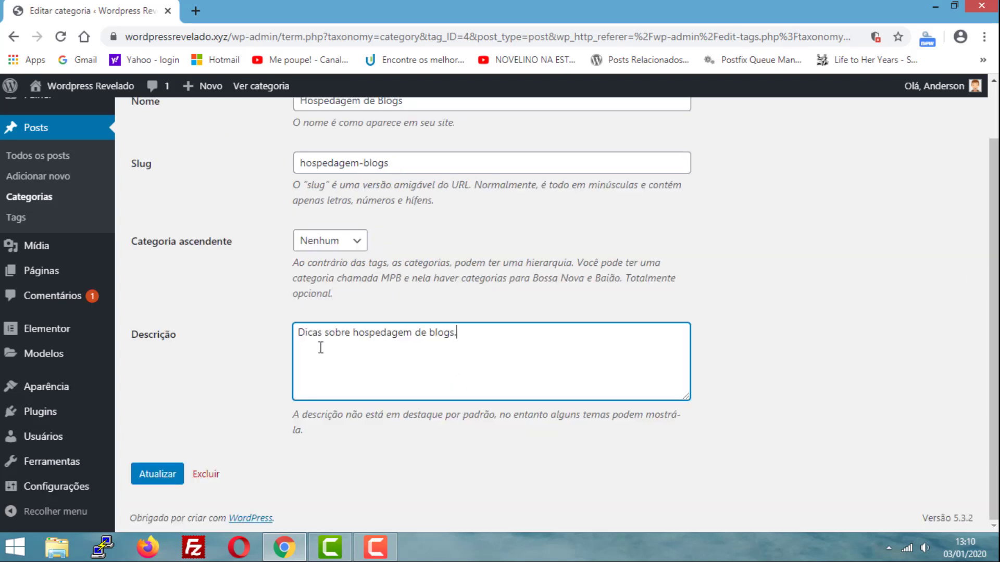
{"action": "left_click", "coordinate": [155, 475]}
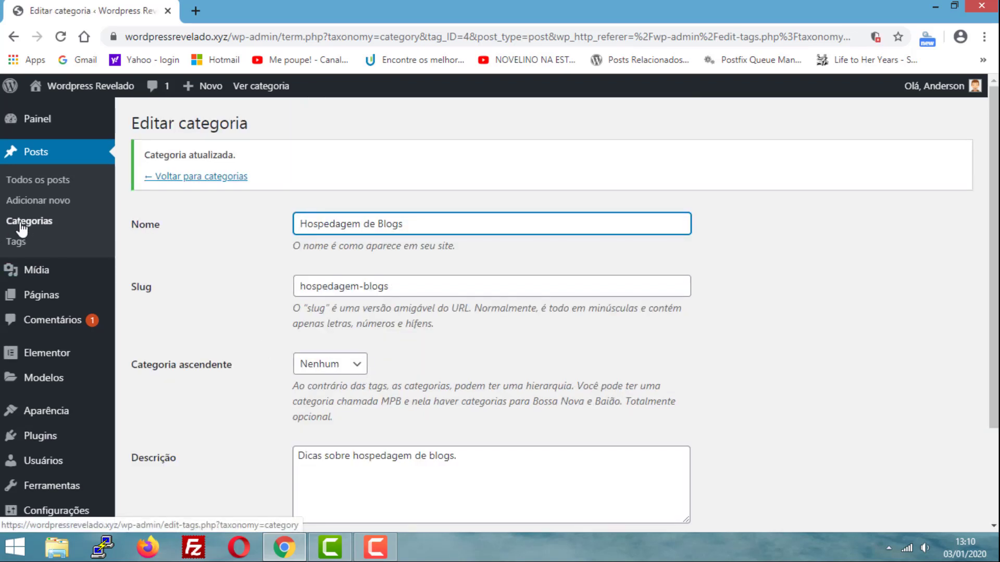
- Return to the categories list and name another new category "Otimização Para Mecanismos de Busca"
{"action": "left_click", "coordinate": [21, 228]}
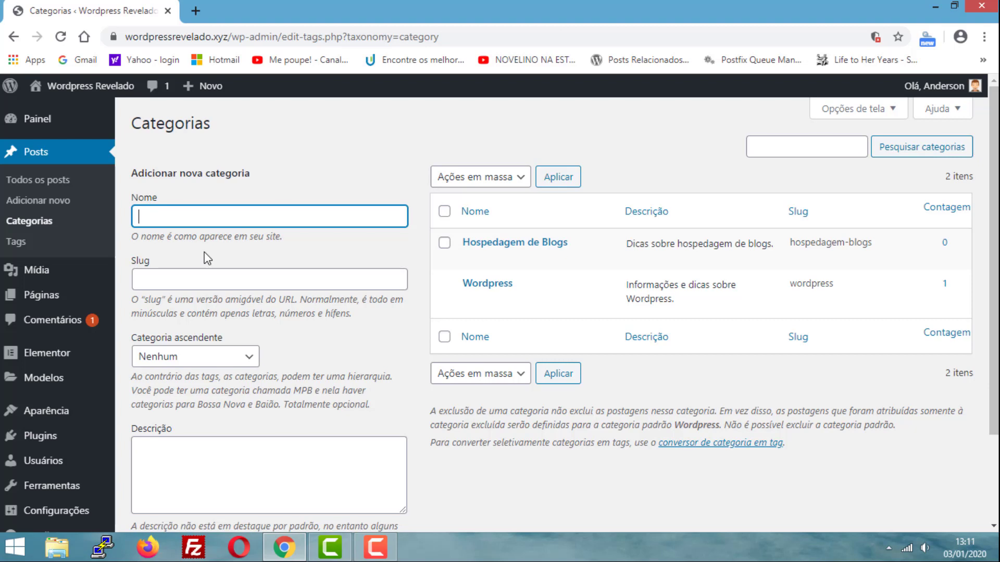
{"action": "type", "text": "Otimização Para Mecanismos de Busca"}
{"action": "left_click", "coordinate": [211, 280]}
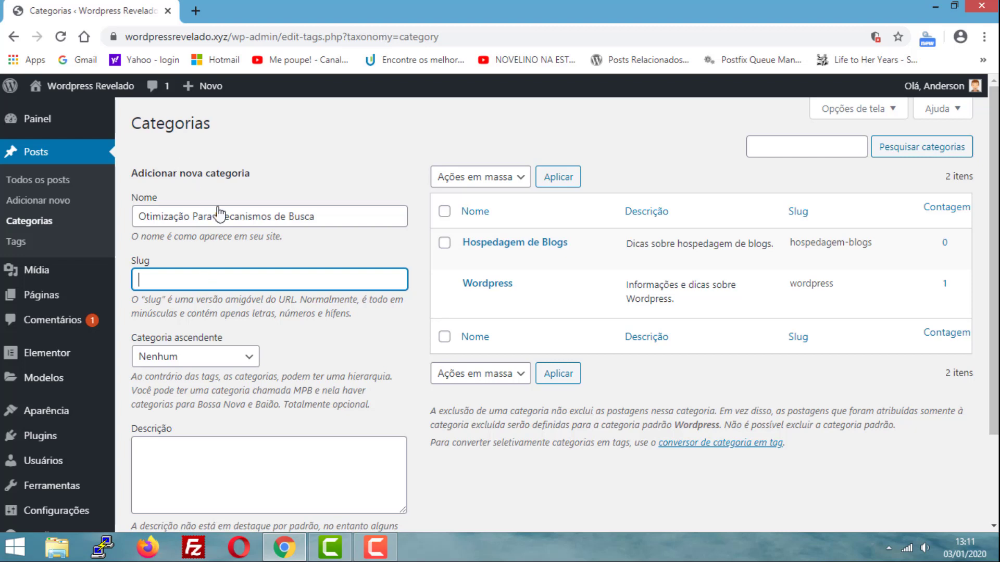
{"action": "double_click", "coordinate": [201, 217]}
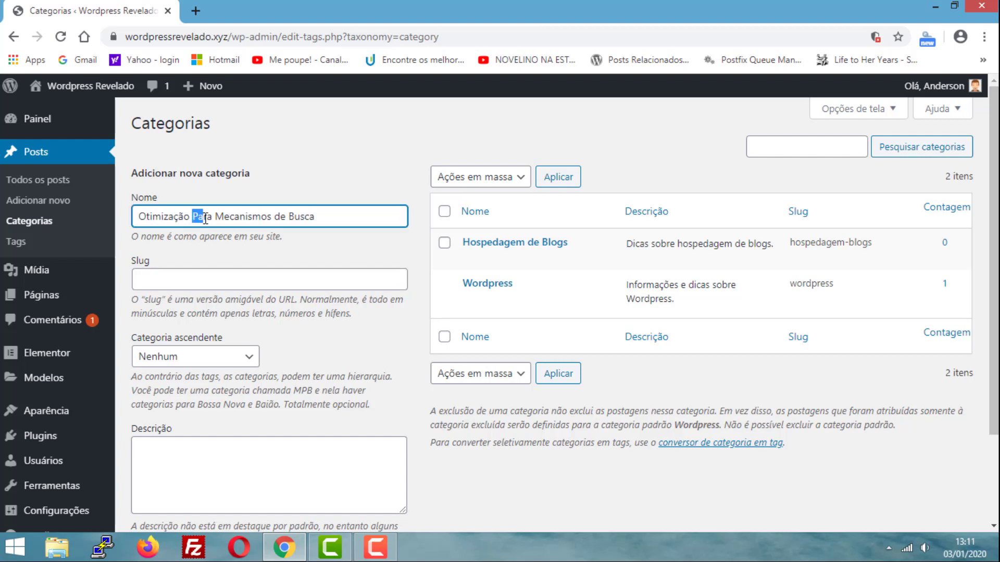
{"action": "double_click", "coordinate": [279, 216]}
{"action": "left_click", "coordinate": [297, 245]}
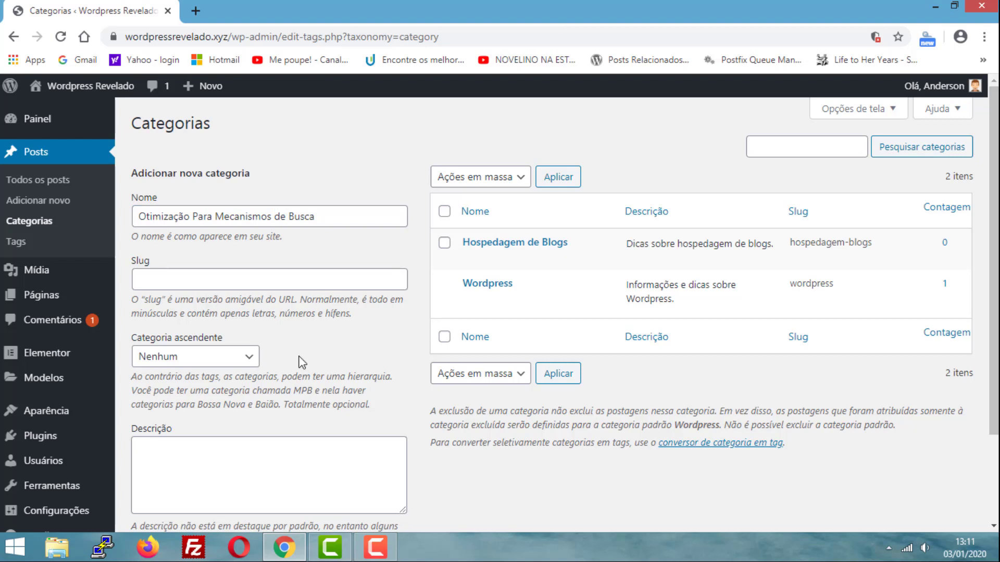
- Enter "otimização-mecanismos-busca" as the slug of the new search optimization category
{"action": "left_click", "coordinate": [216, 280]}
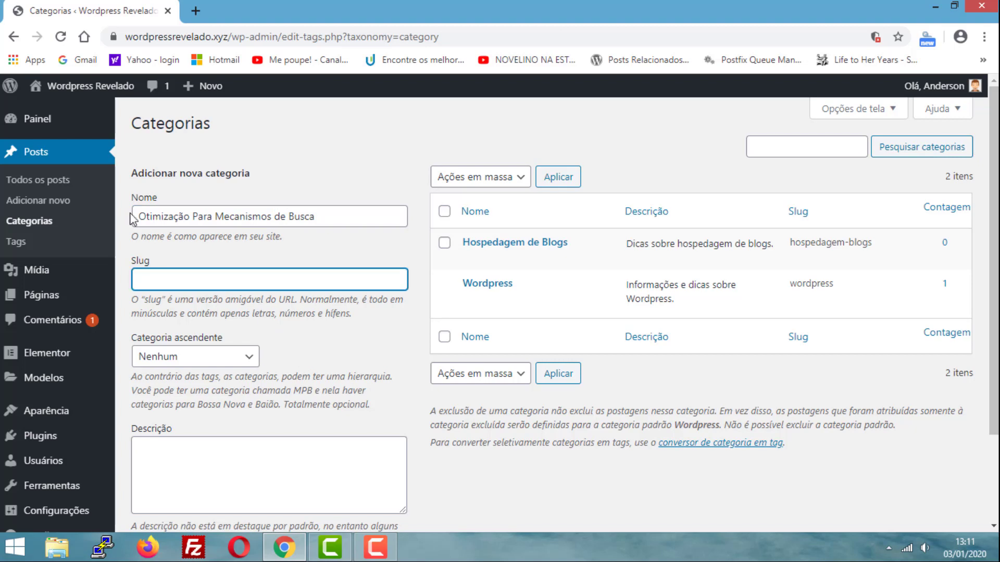
{"action": "left_click_drag", "start_coordinate": [138, 216], "coordinate": [190, 216]}
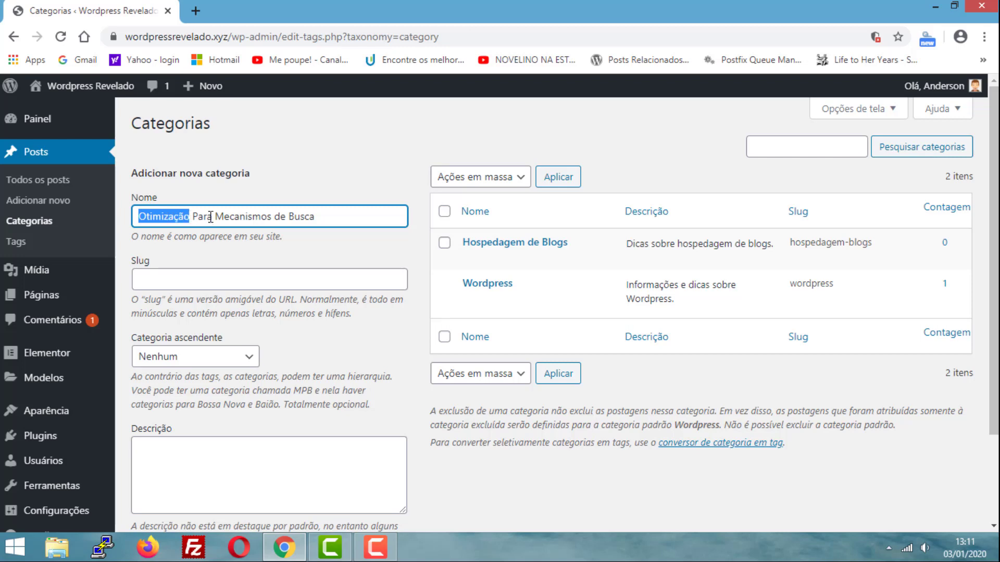
{"action": "left_click", "coordinate": [205, 275]}
{"action": "type", "text": "otimização-mecanismos-busca"}
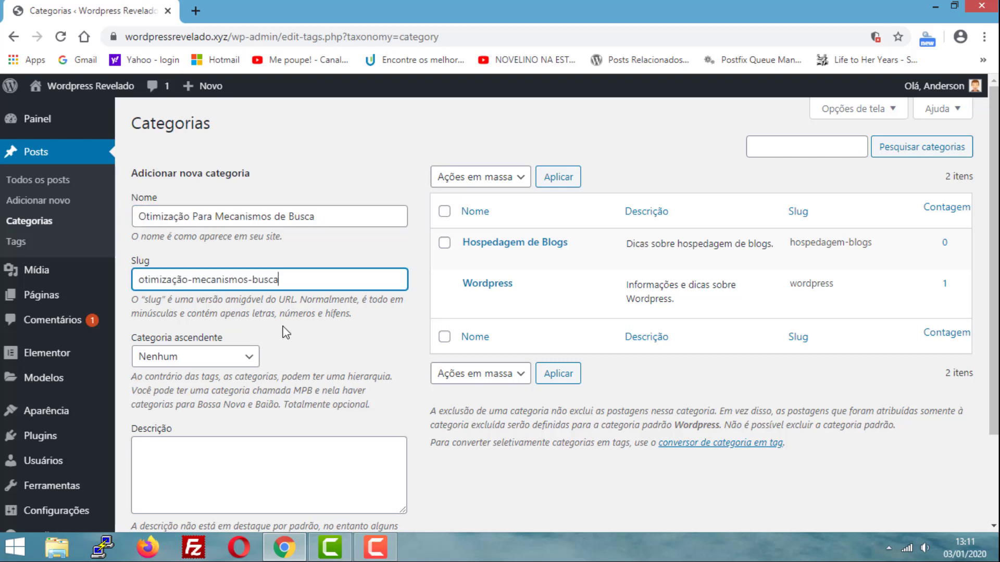
{"action": "left_click_drag", "start_coordinate": [286, 280], "coordinate": [117, 284]}
{"action": "key", "text": "Tab"}
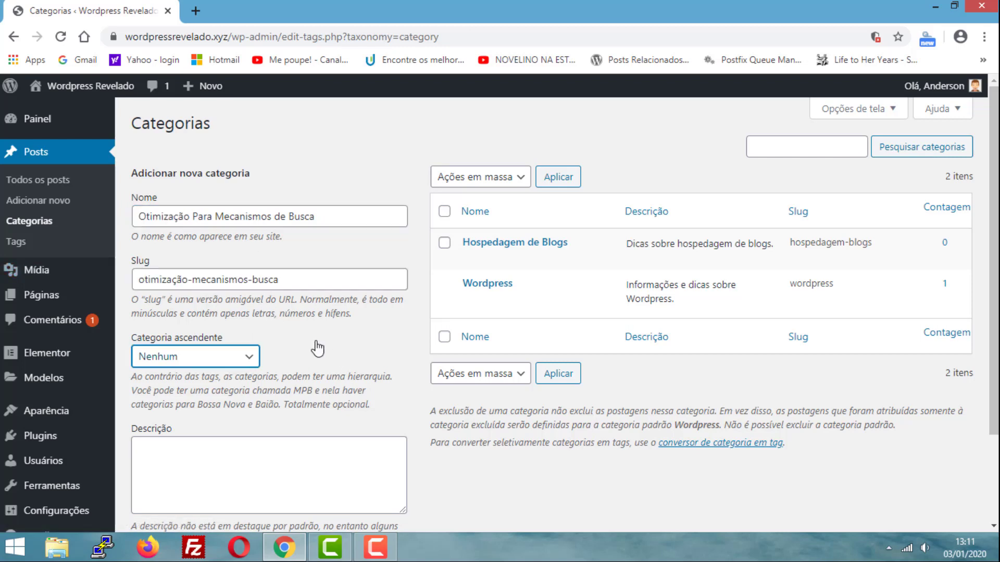
- Set the parent category of the new search optimization category to Nenhum
{"action": "scroll", "coordinate": [313, 343], "scroll_direction": "down", "scroll_amount": 2}
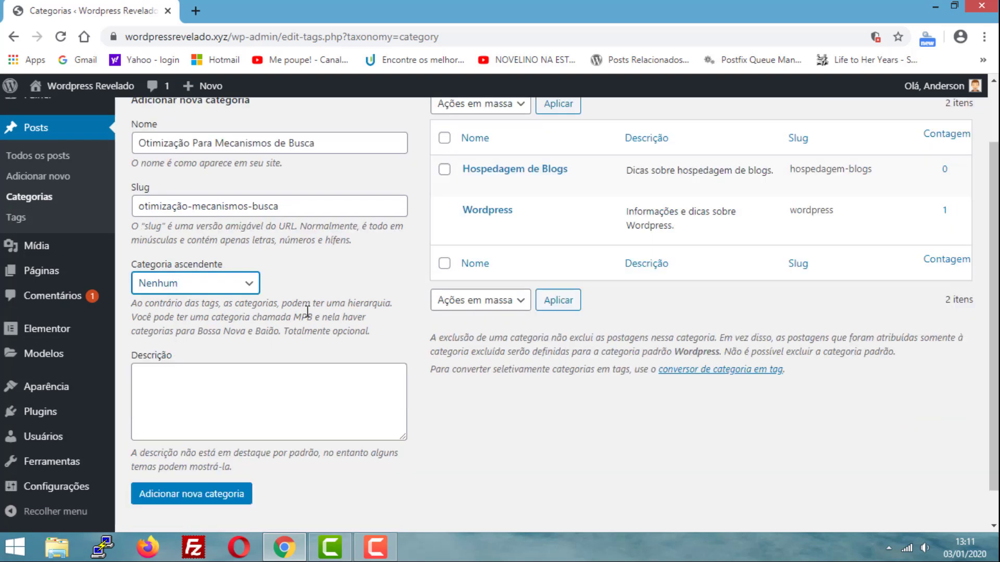
{"action": "scroll", "coordinate": [260, 323], "scroll_direction": "up", "scroll_amount": 2}
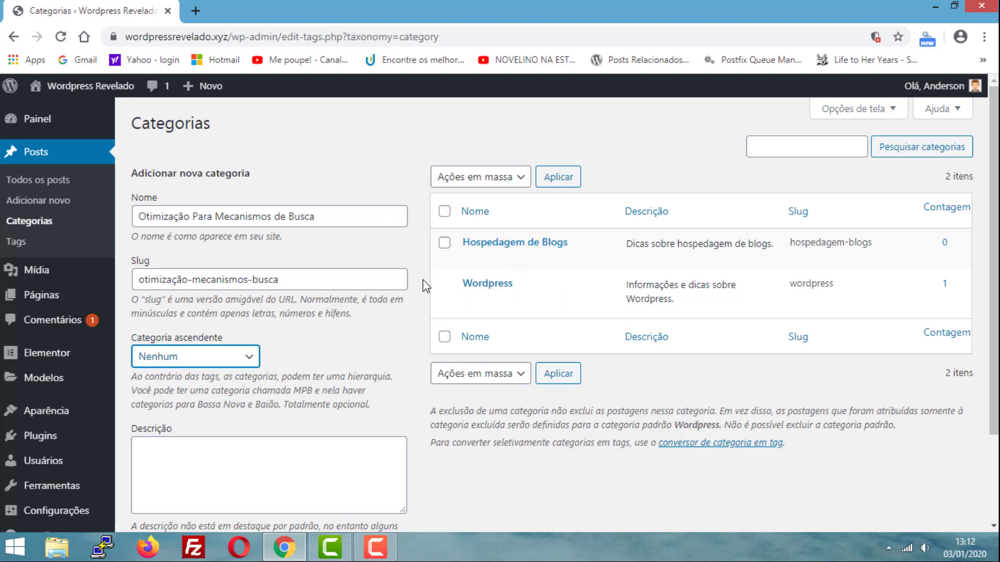
{"action": "left_click", "coordinate": [250, 361]}
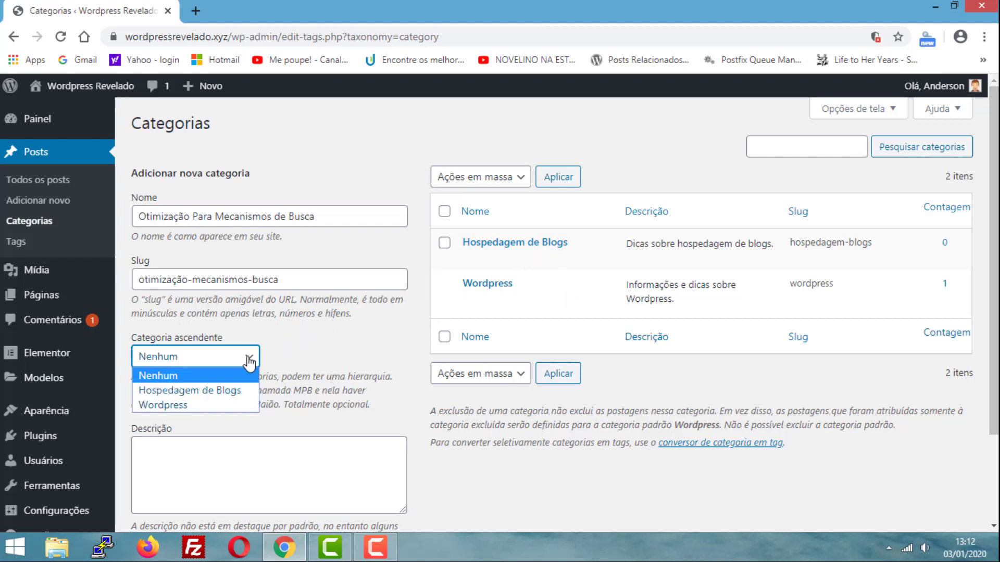
{"action": "left_click", "coordinate": [186, 378]}
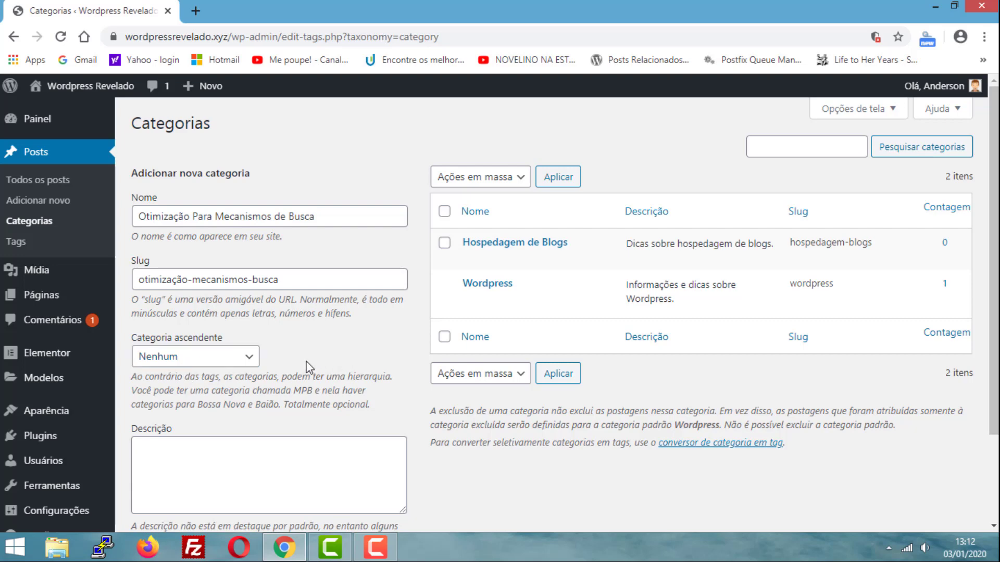
- Enter "Dicas sobre otimização de blogs para mecanismos de busca." as the description and add the search optimization category
{"action": "left_click", "coordinate": [200, 443]}
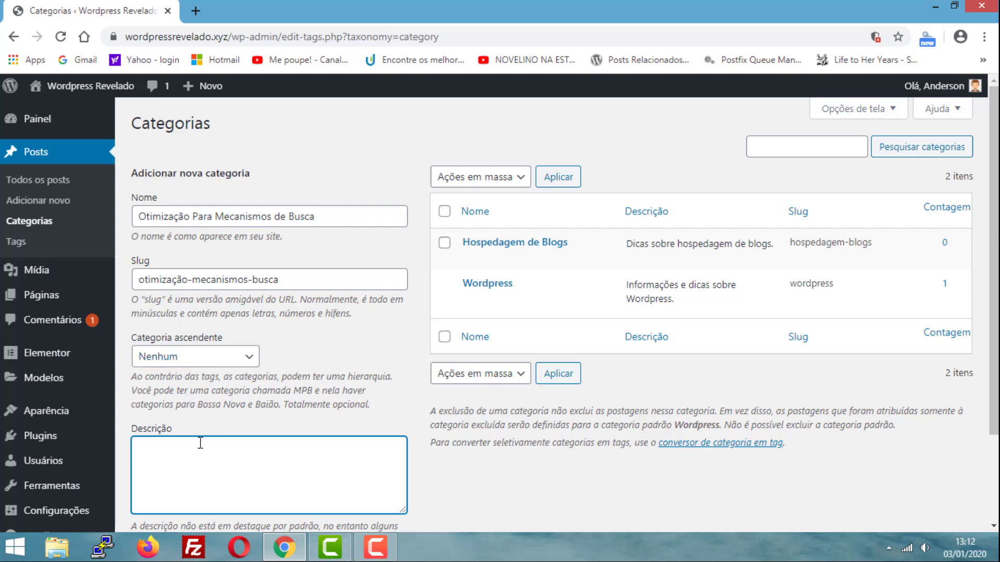
{"action": "scroll", "coordinate": [202, 440], "scroll_direction": "down", "scroll_amount": 2}
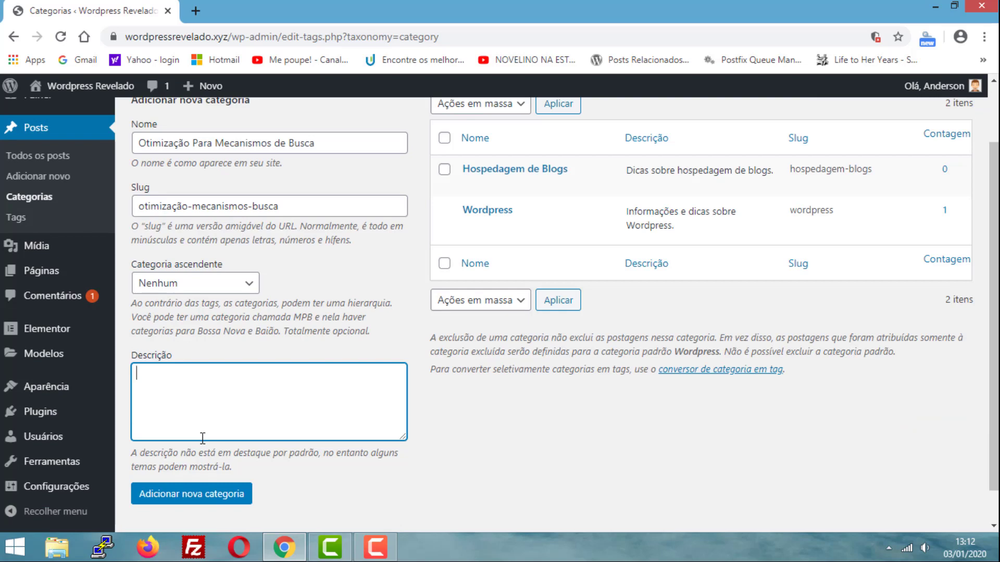
{"action": "type", "text": "Dicas sobre otimização de blogs para mecanismos de busca."}
{"action": "scroll", "coordinate": [199, 390], "scroll_direction": "down", "scroll_amount": 1}
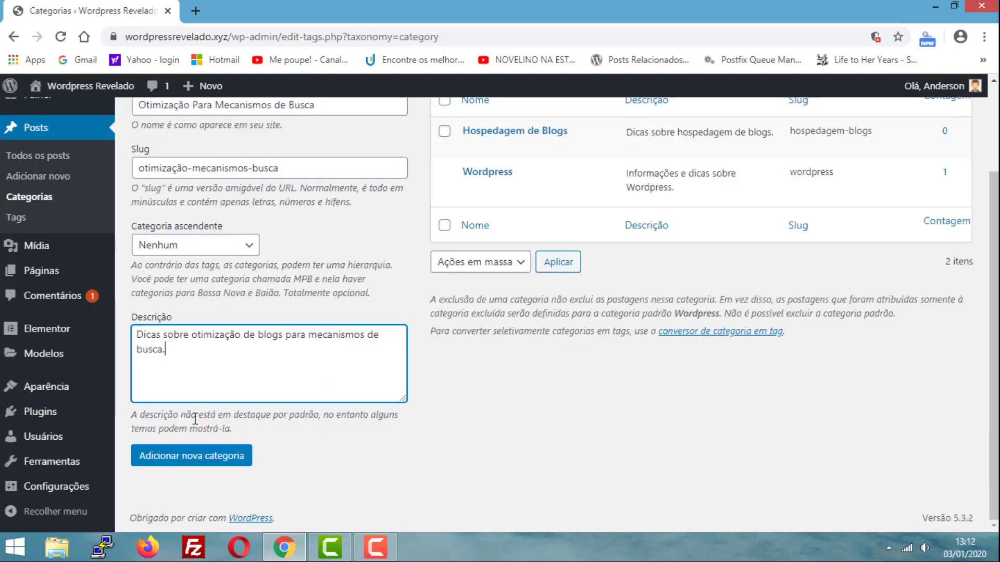
{"action": "left_click", "coordinate": [186, 458]}
- Name another new category "Marketing de Conteúdo" and give it the slug "marketing-conteudo"
{"action": "scroll", "coordinate": [608, 418], "scroll_direction": "up", "scroll_amount": 2}
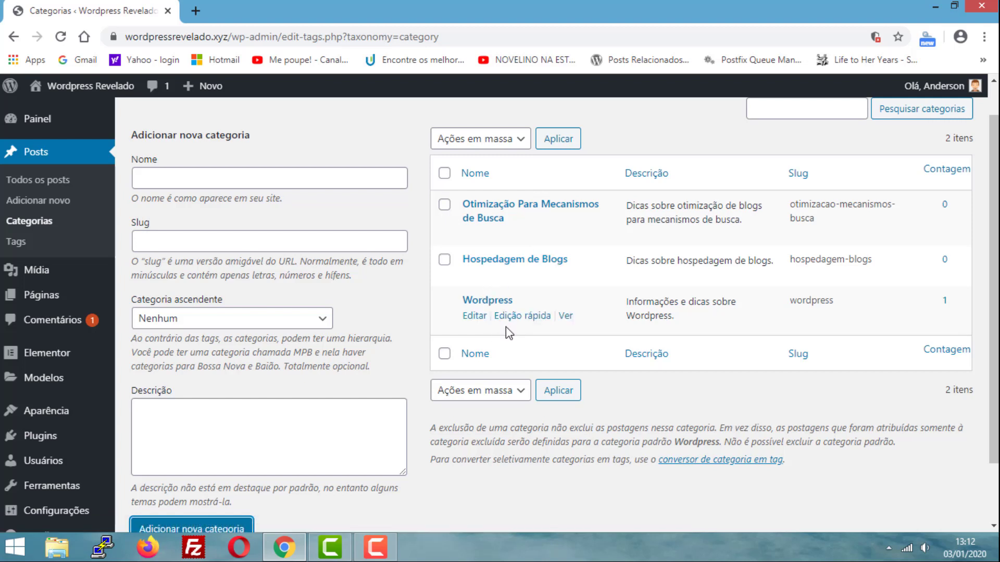
{"action": "left_click", "coordinate": [169, 179]}
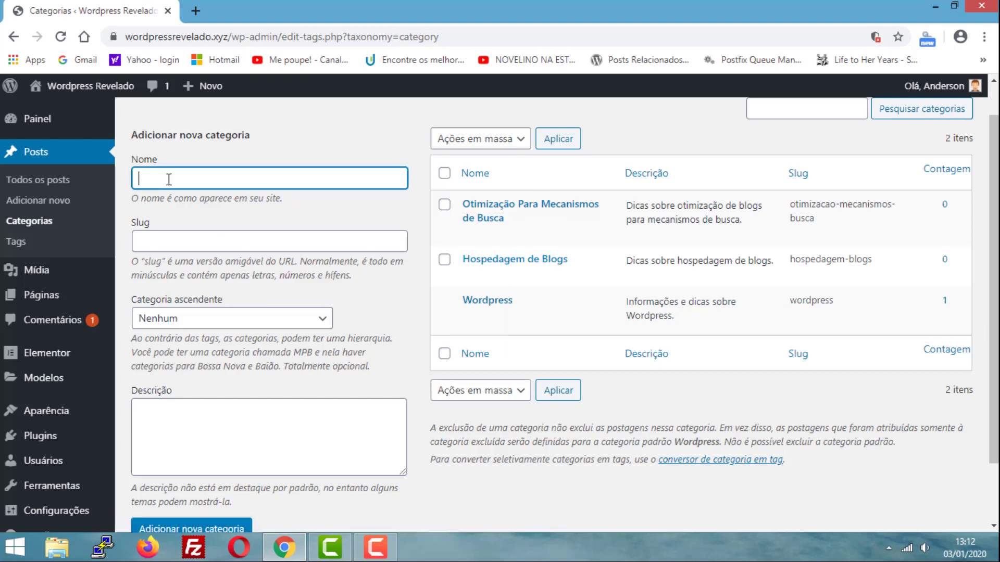
{"action": "type", "text": "Marketing de Conteúdo"}
{"action": "left_click", "coordinate": [184, 245]}
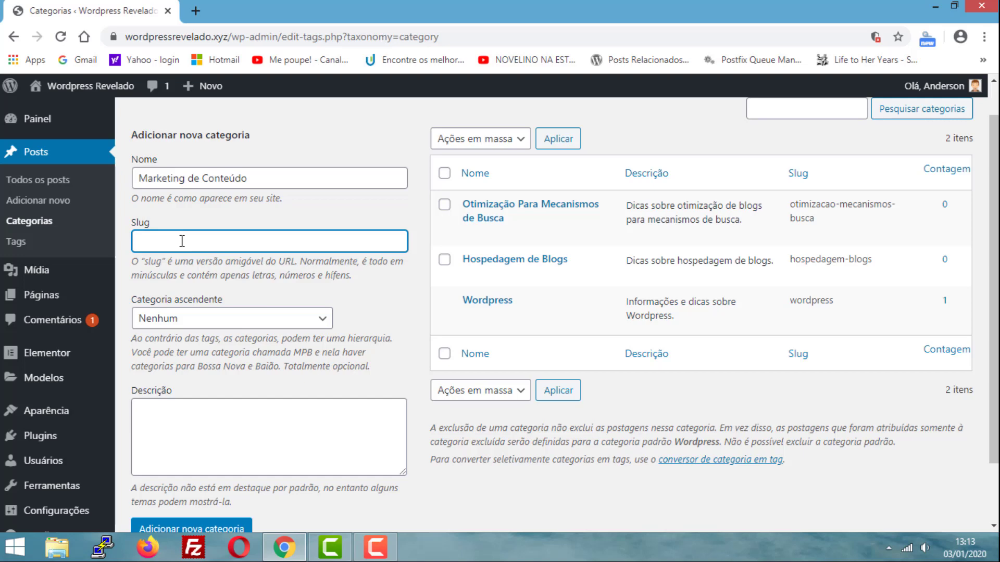
{"action": "type", "text": "marketing-conteudo"}
{"action": "left_click", "coordinate": [402, 306]}
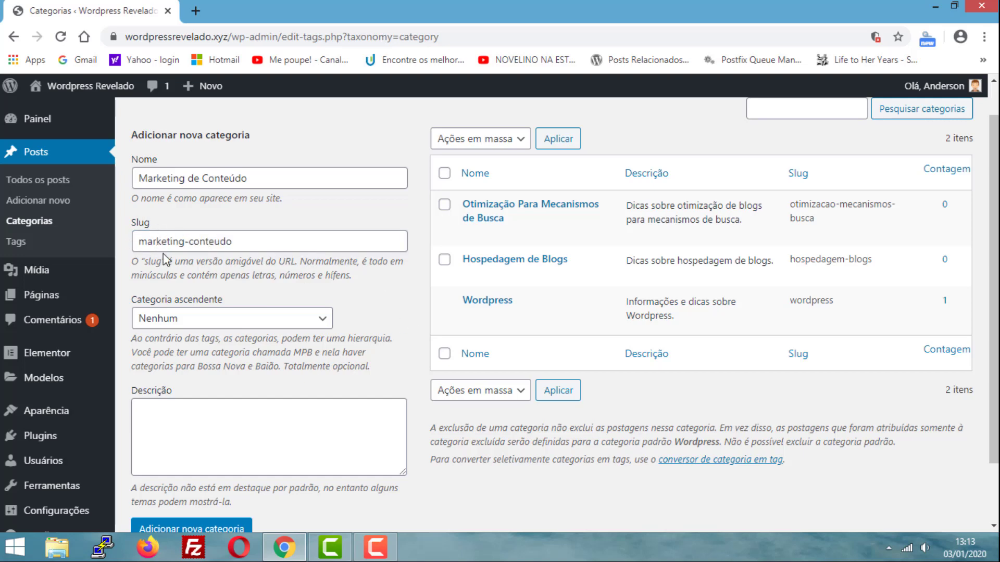
- Enter "Dicas e informações sobre marketing de conteúdo." as the description and add the content marketing category
{"action": "scroll", "coordinate": [166, 258], "scroll_direction": "down", "scroll_amount": 2}
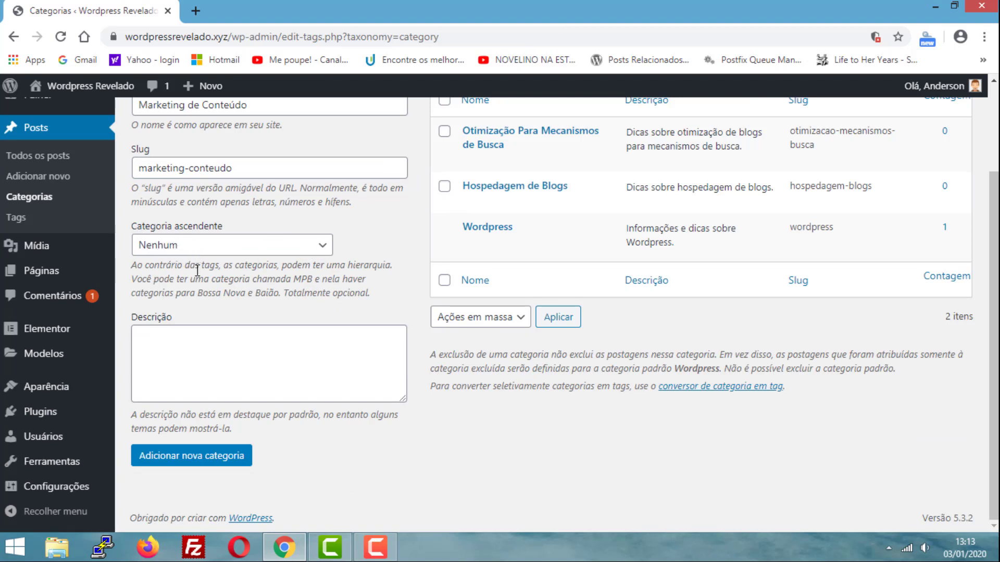
{"action": "left_click", "coordinate": [180, 341]}
{"action": "scroll", "coordinate": [241, 350], "scroll_direction": "up", "scroll_amount": 2}
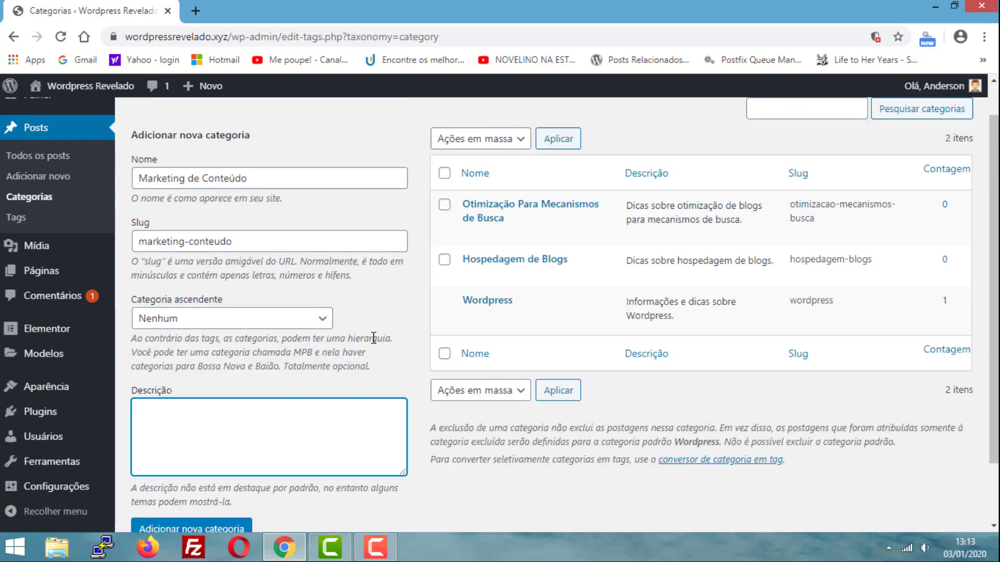
{"action": "type", "text": "Dicas e informações sobre marketing de conteúdo."}
{"action": "scroll", "coordinate": [374, 365], "scroll_direction": "down", "scroll_amount": 2}
{"action": "left_click", "coordinate": [408, 414]}
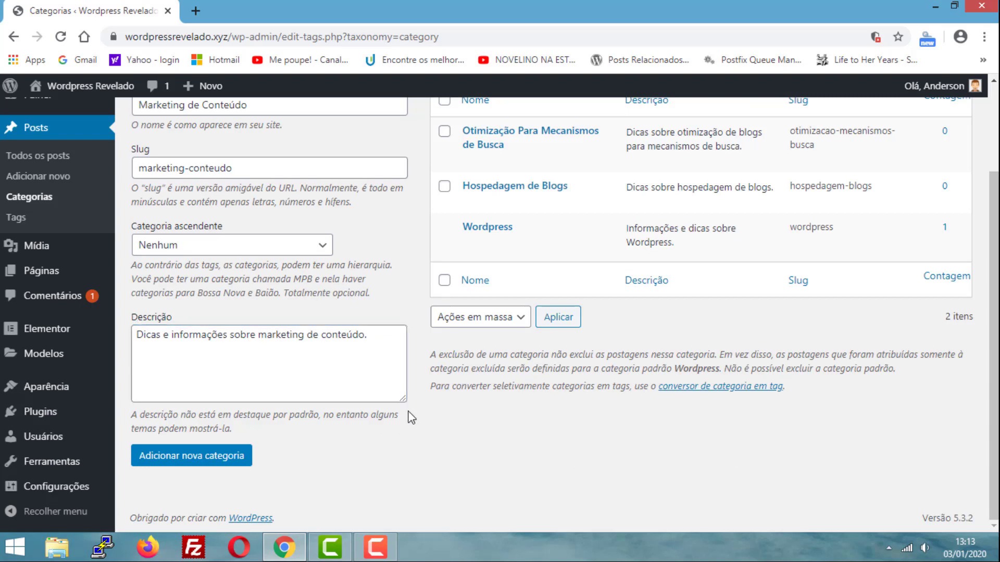
{"action": "left_click", "coordinate": [194, 456]}
{"action": "scroll", "coordinate": [599, 339], "scroll_direction": "up", "scroll_amount": 3}
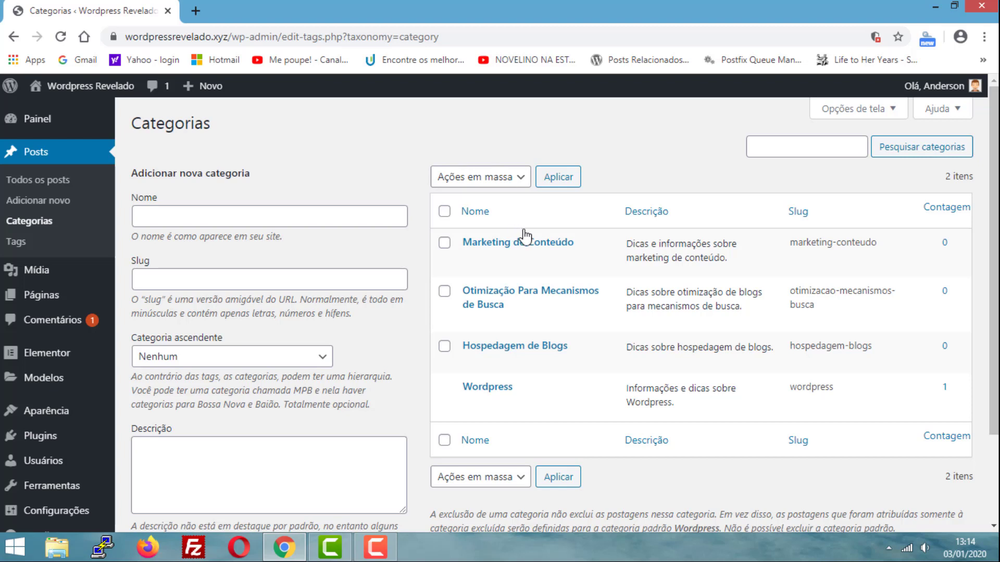
{"action": "mouse_move", "coordinate": [575, 259]}
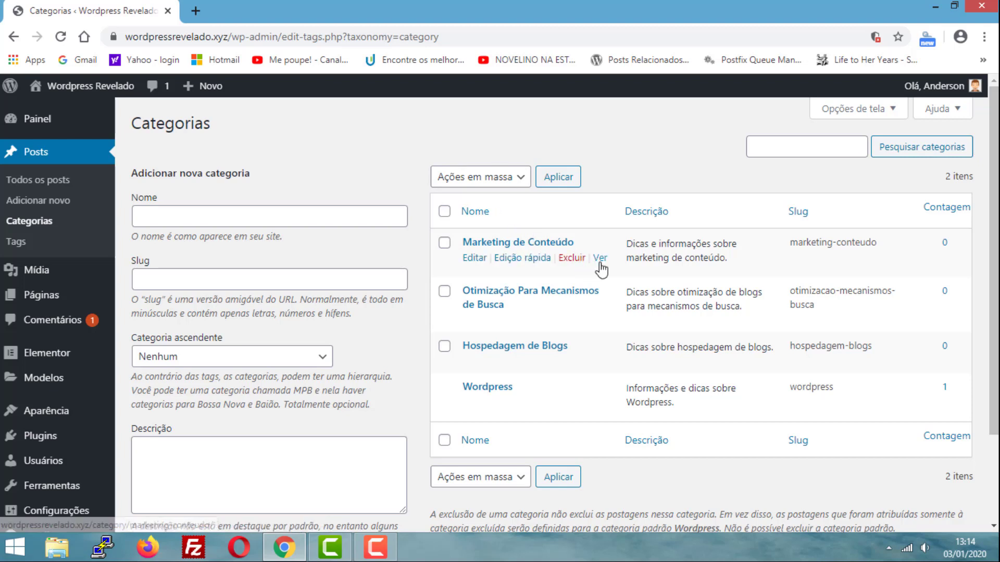